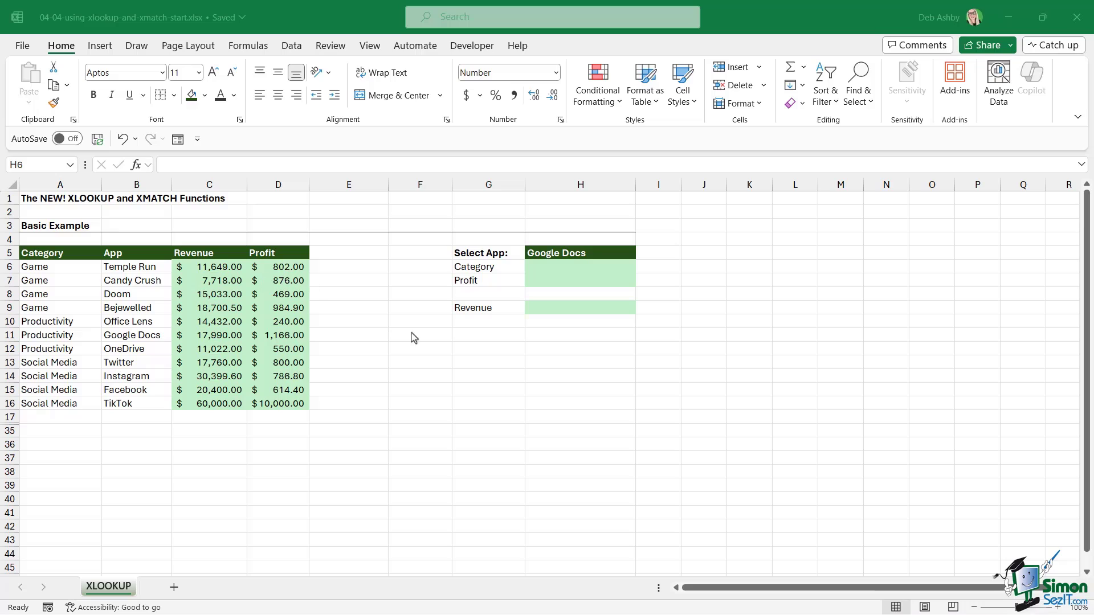
Choose Google Docs as the app in the Select App cell H5.
left_click(583, 254)
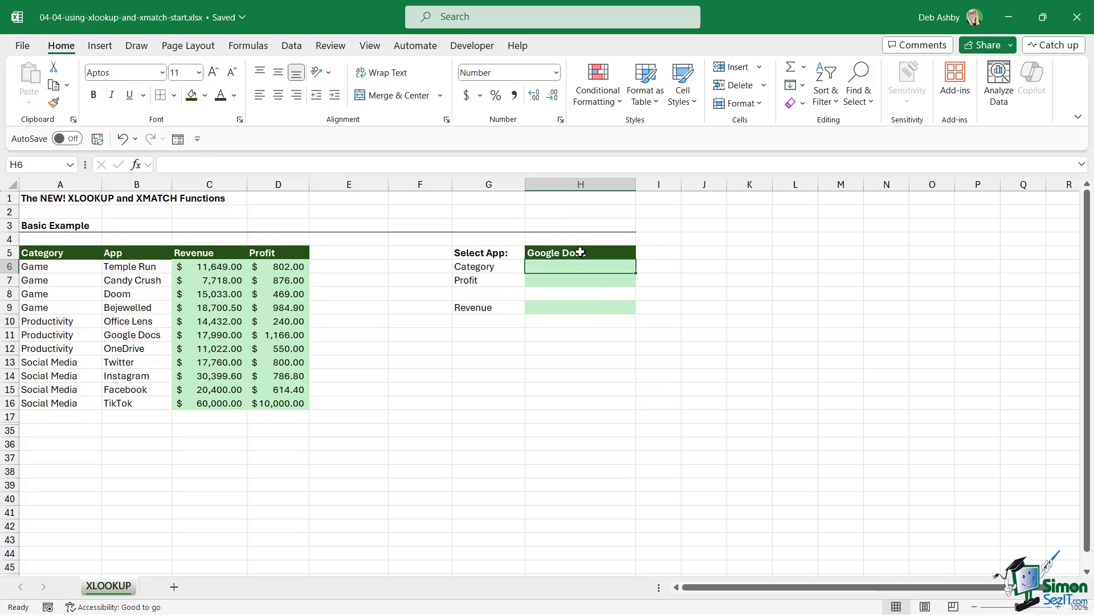
left_click(642, 253)
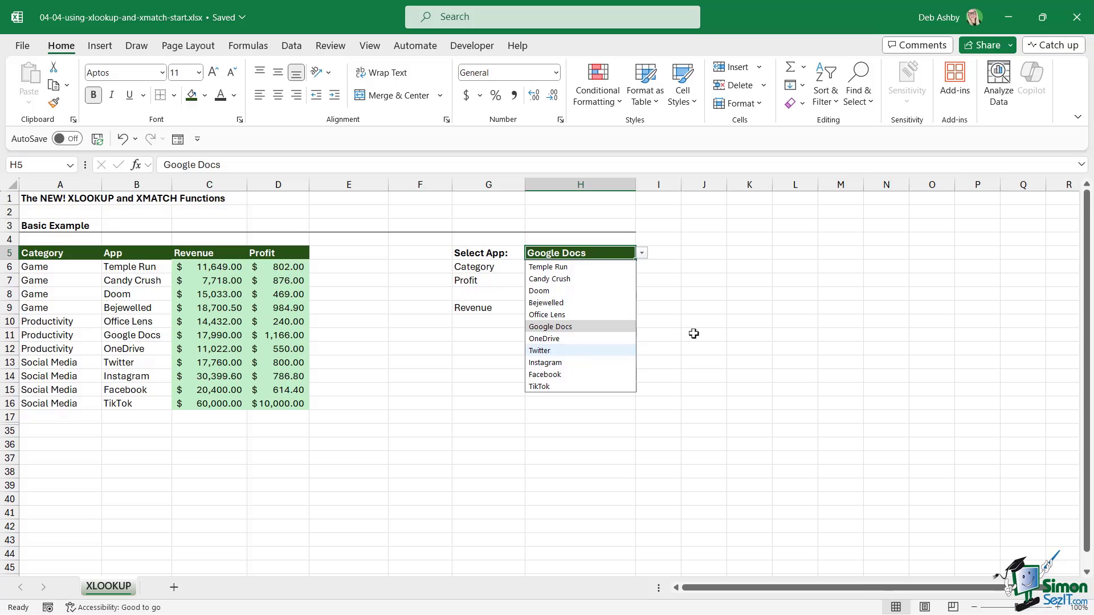
left_click(816, 294)
Enter =XLOOKUP($H$5,$B$6:$B$16,$A$6:$A$16) in H6, returning the category Productivity.
left_click(597, 267)
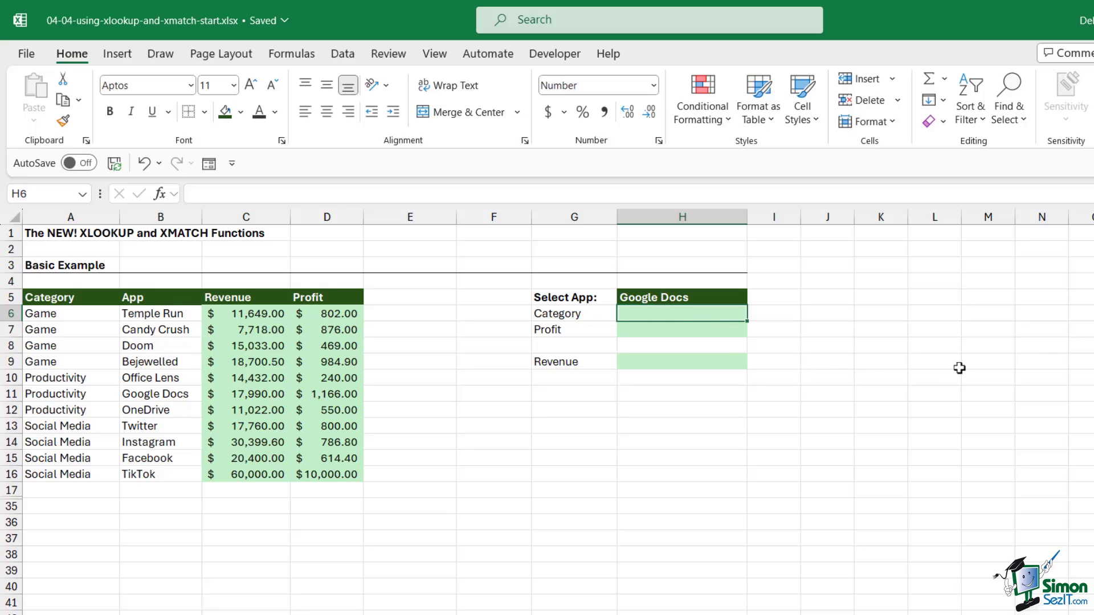
type("=")
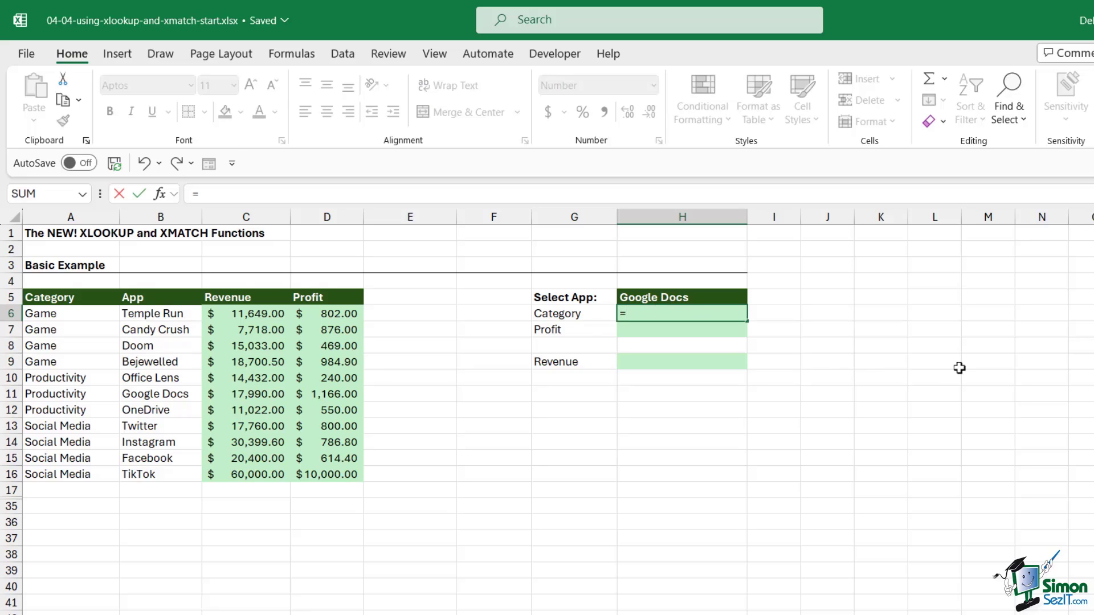
type("XLOOKU")
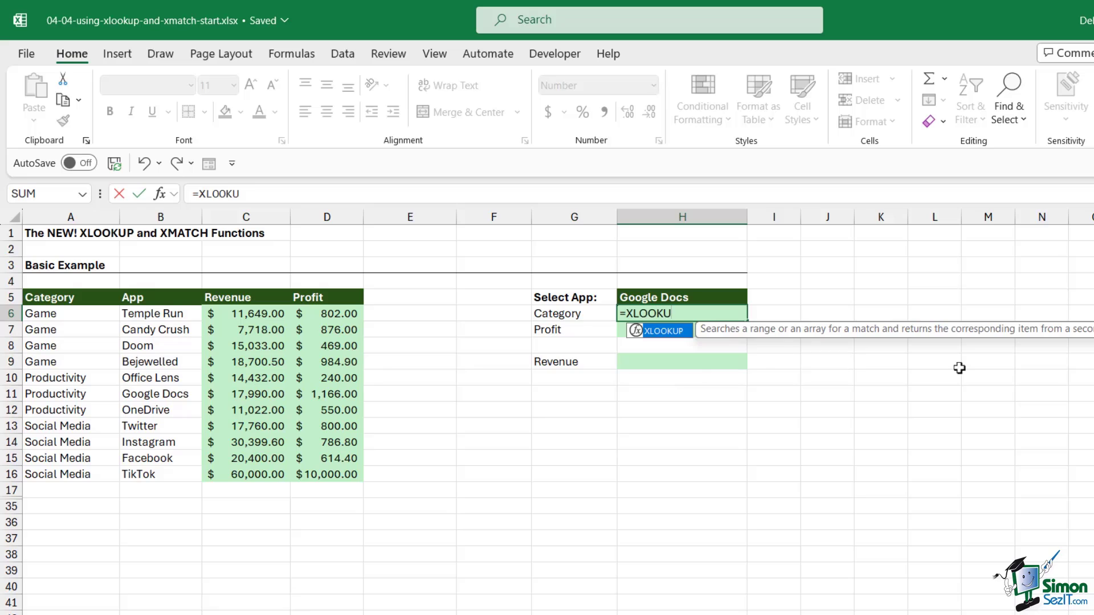
type("P(")
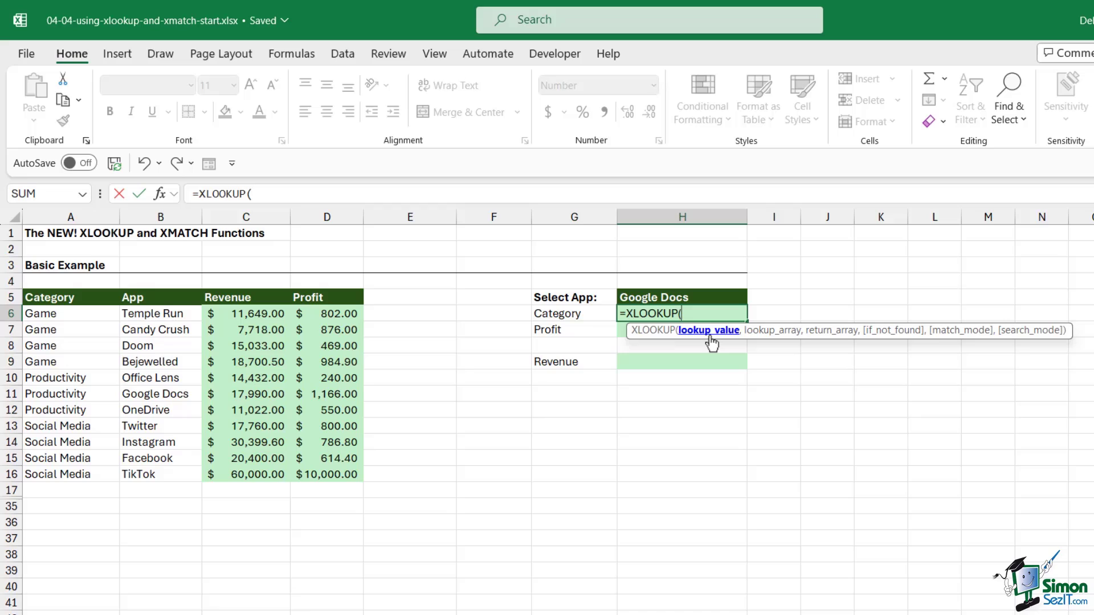
left_click(714, 296)
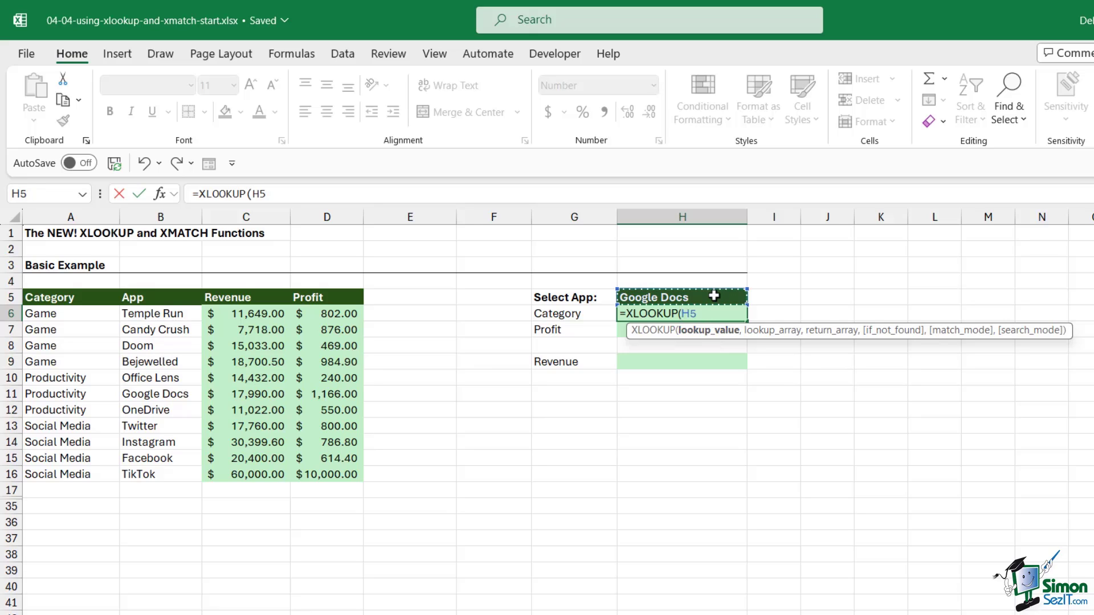
key("F4")
type(",")
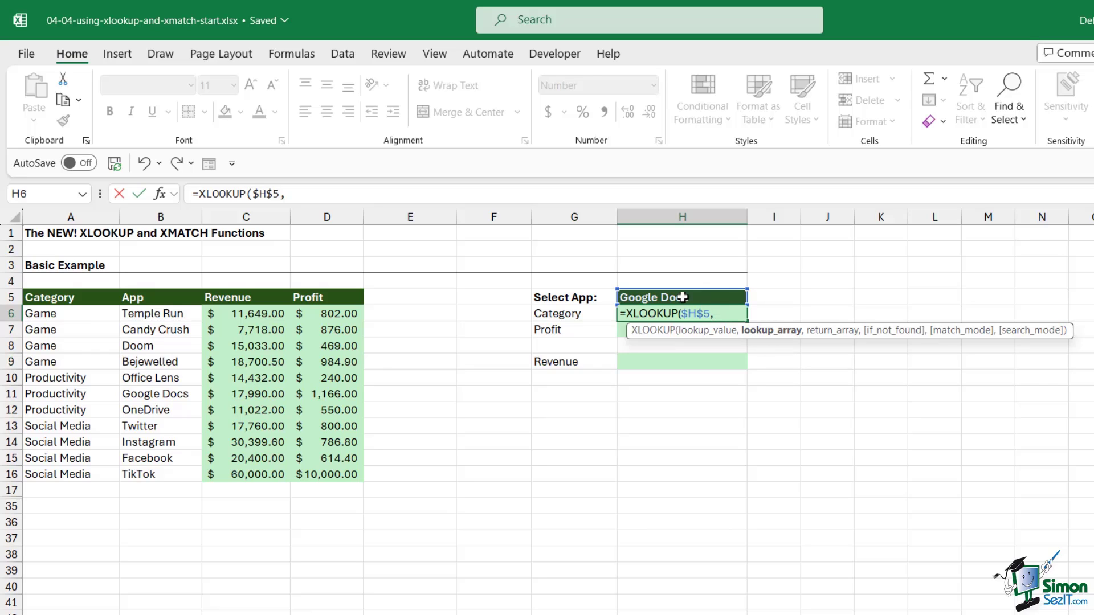
left_click_drag(168, 313, 166, 474)
key("F4")
type(",")
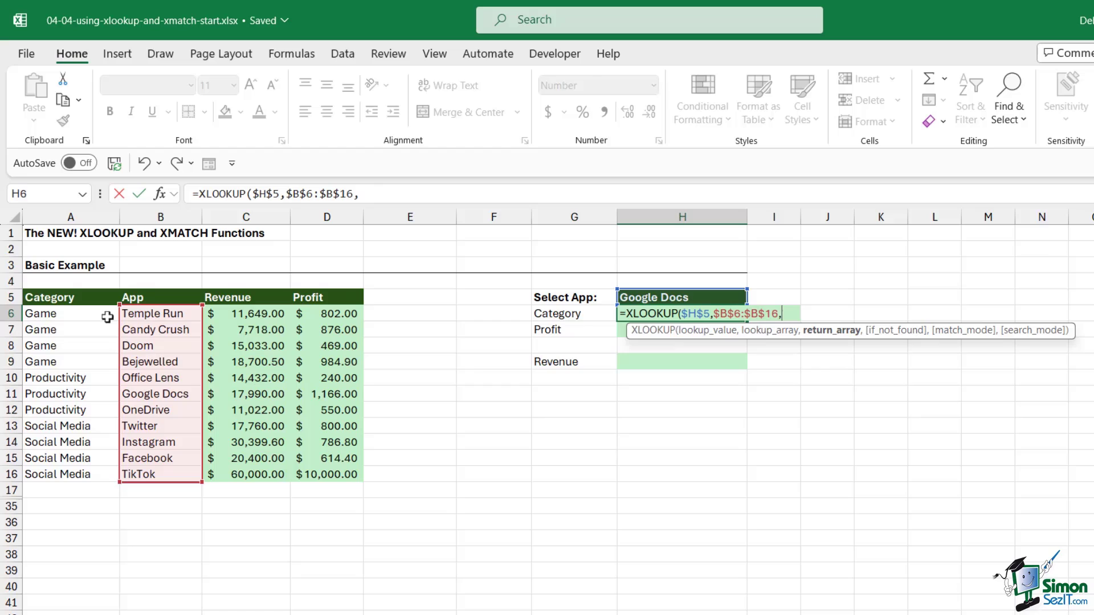
left_click_drag(107, 317, 89, 473)
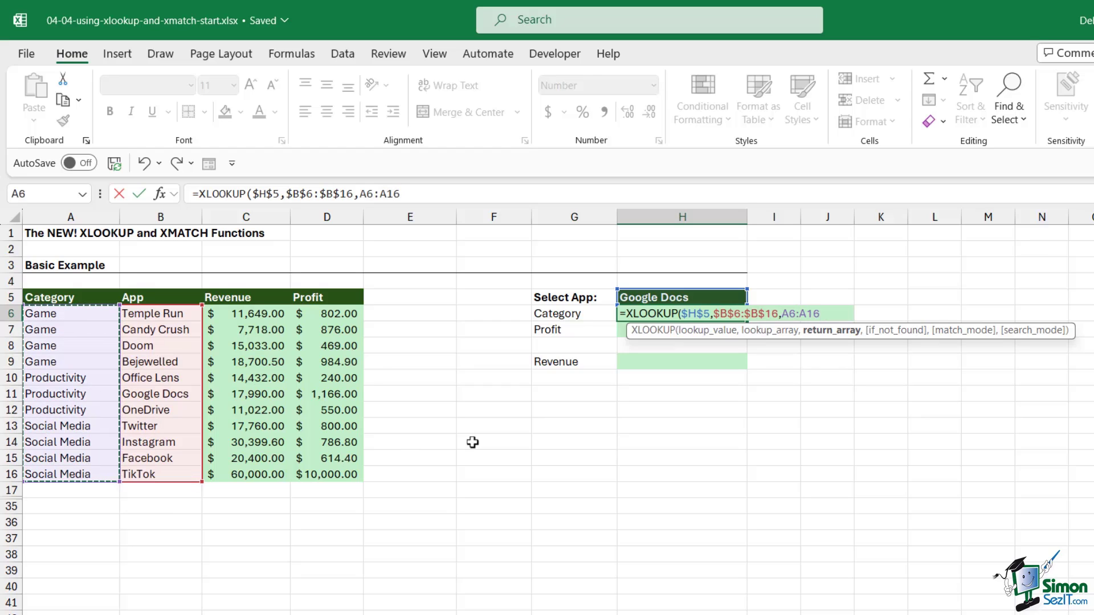
key("F4")
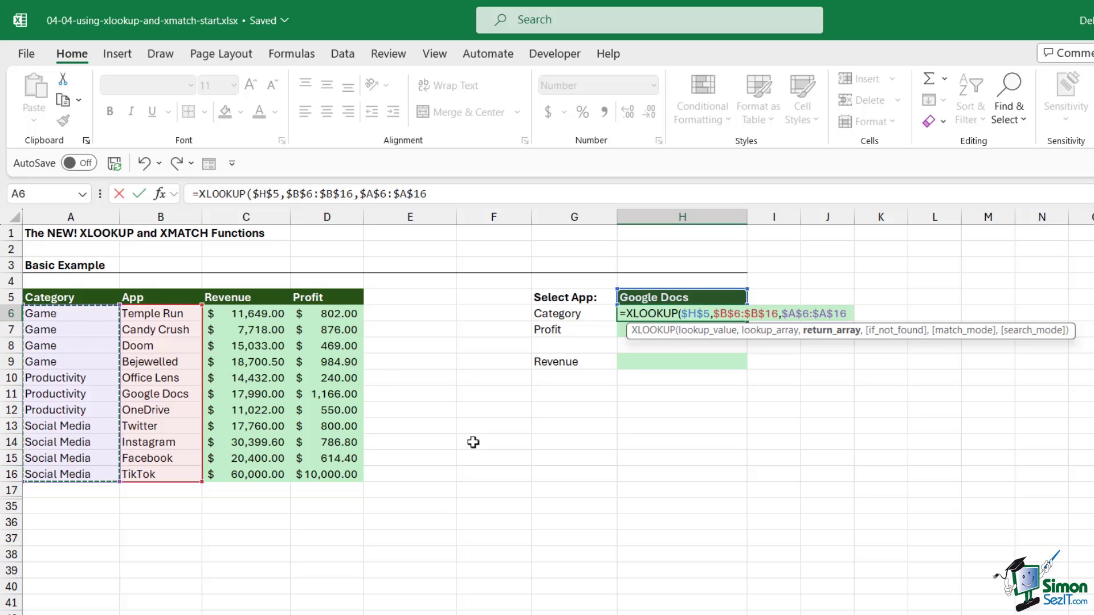
type(")")
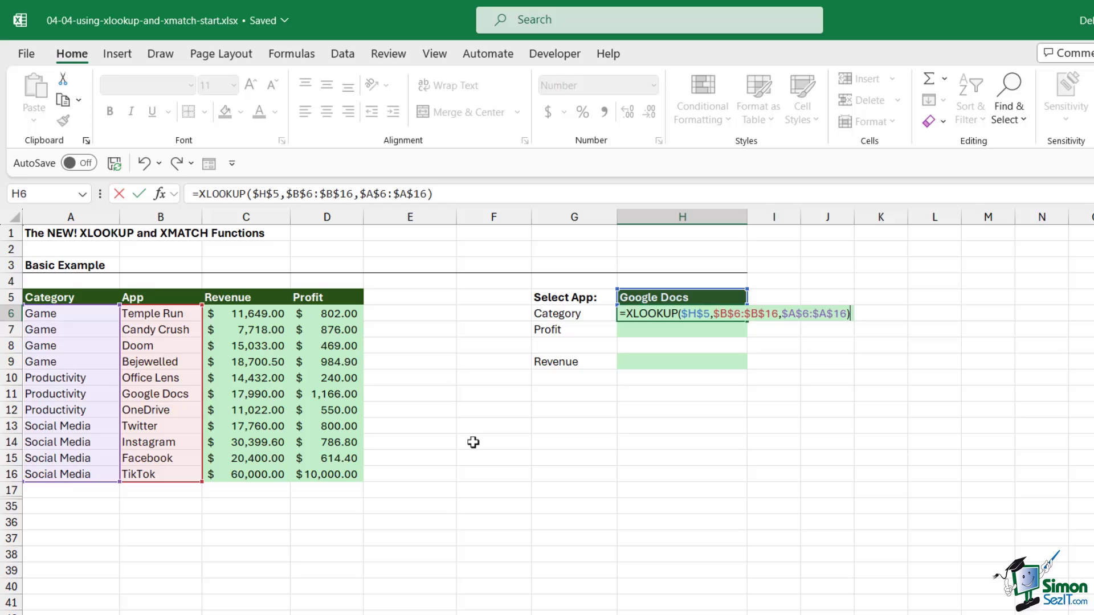
key("Return")
left_click(671, 313)
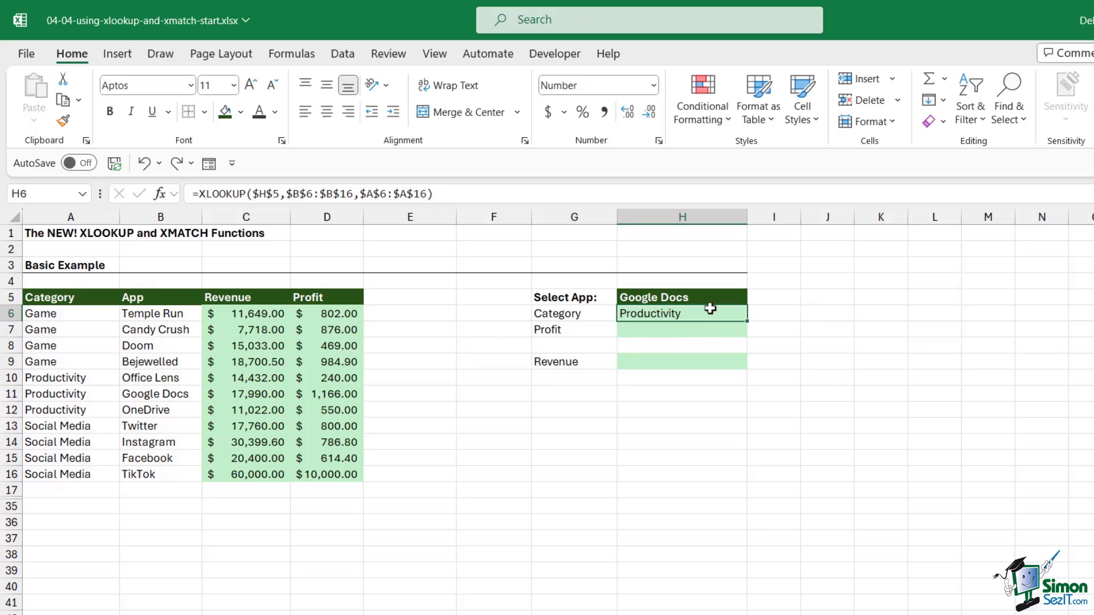
Copy the Category formula into H7 and change its return range to $D$6:$D$16.
left_click_drag(747, 322, 747, 338)
left_click(693, 333)
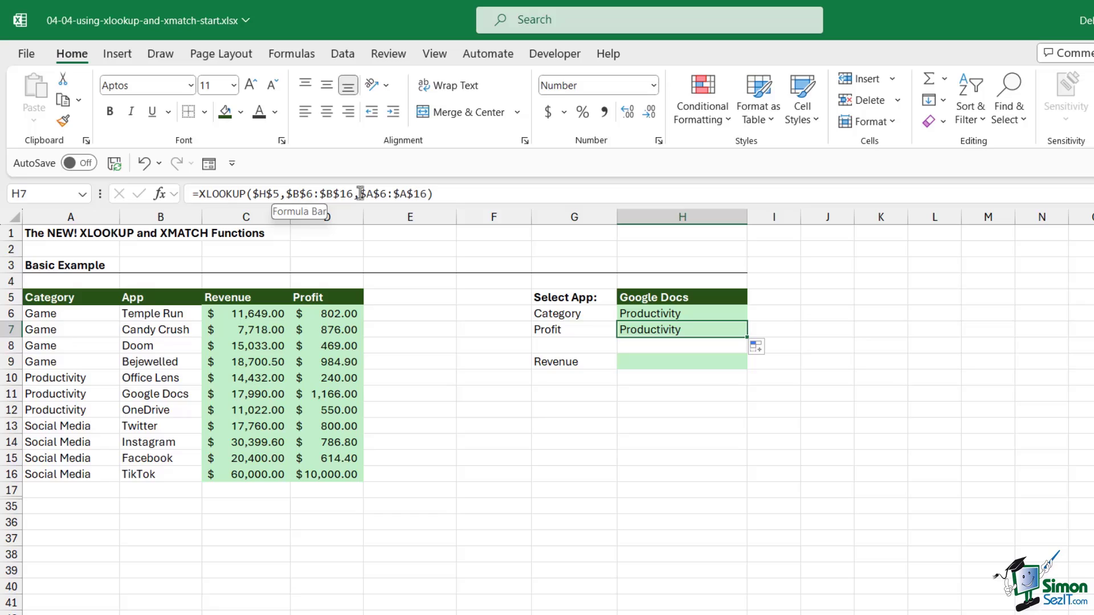
left_click_drag(360, 194, 427, 193)
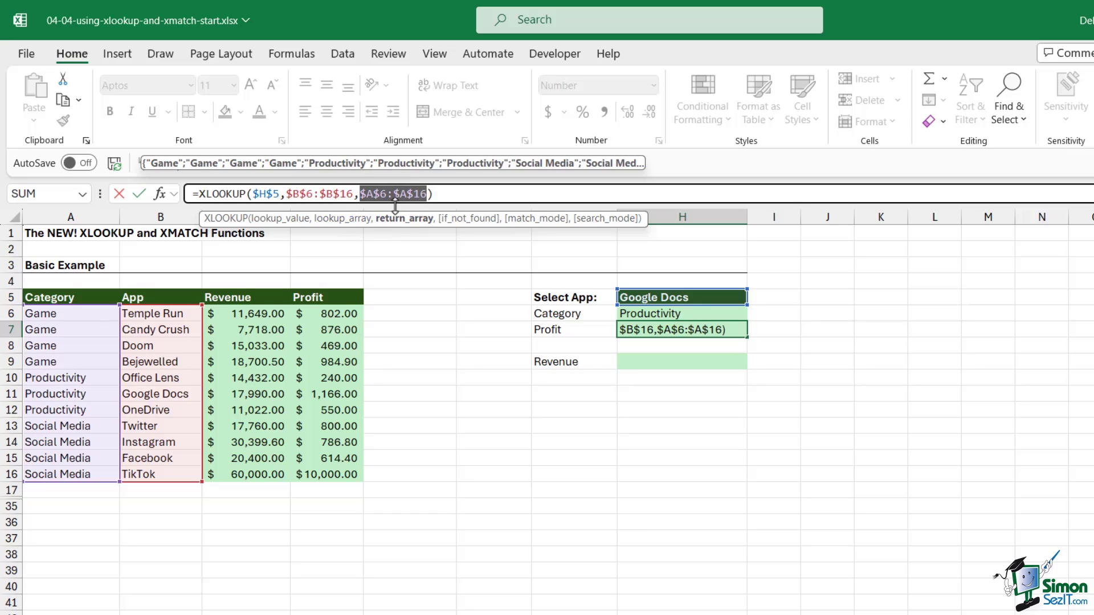
left_click_drag(341, 312, 337, 476)
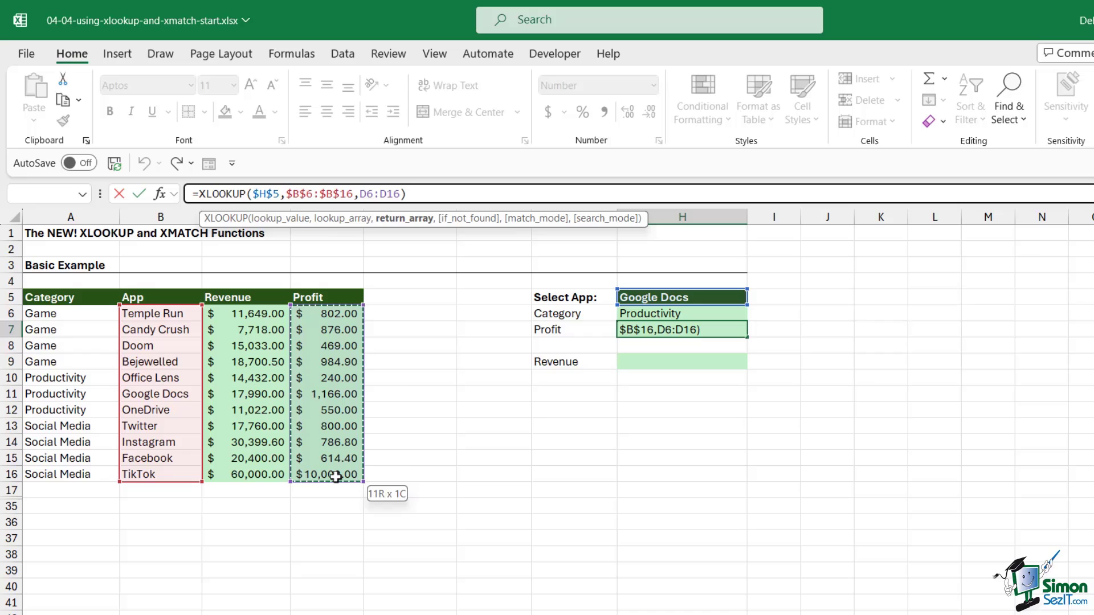
key("F4")
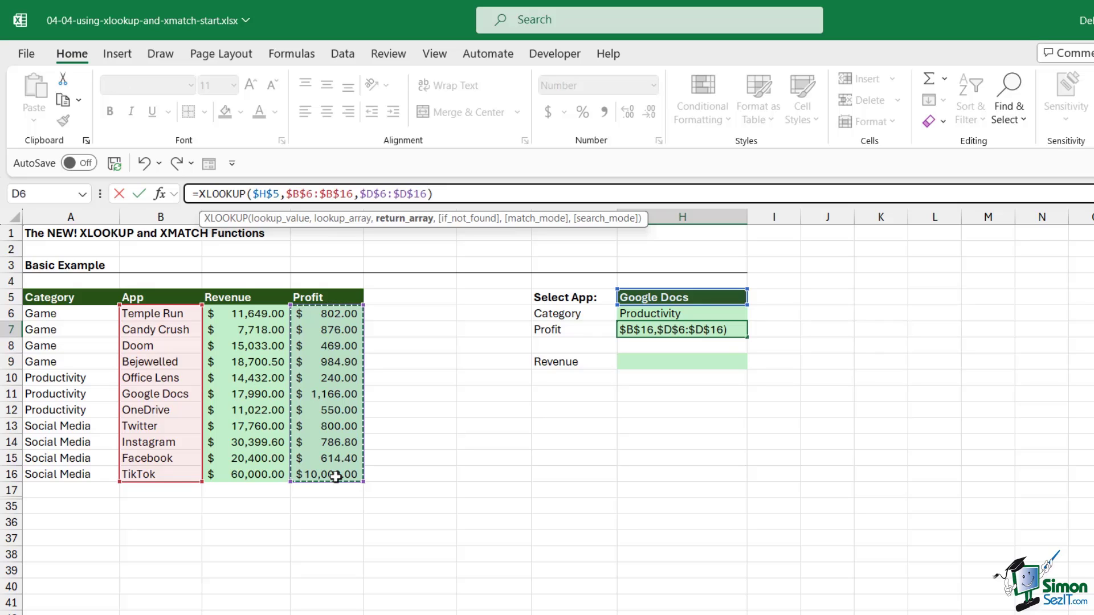
key("Return")
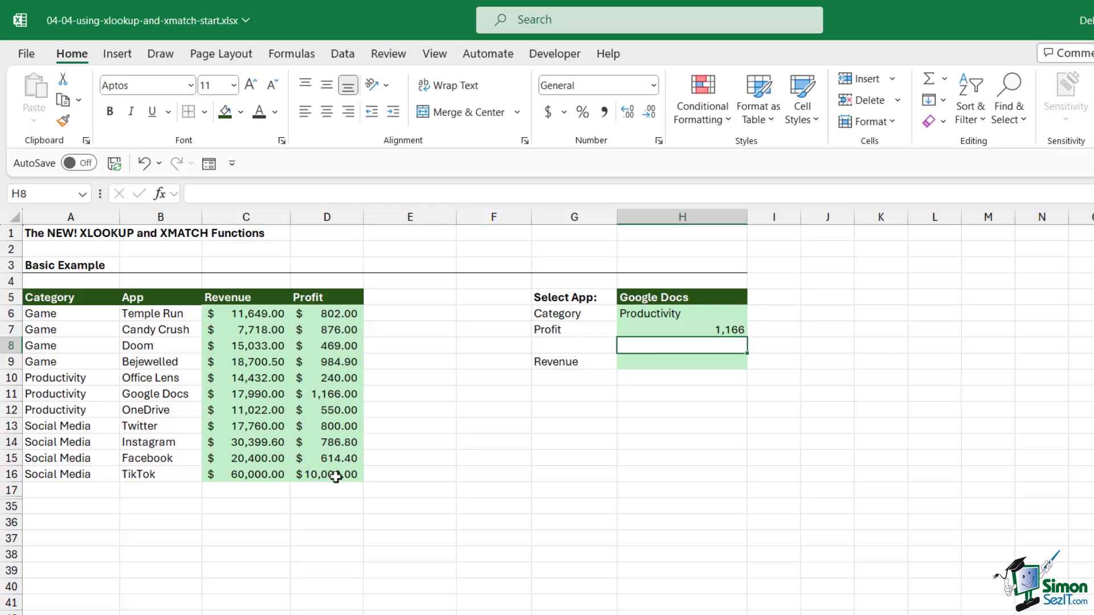
Apply Accounting format to the $1,166.00 Profit result and check it against the Google Docs row.
left_click(692, 329)
left_click(548, 111)
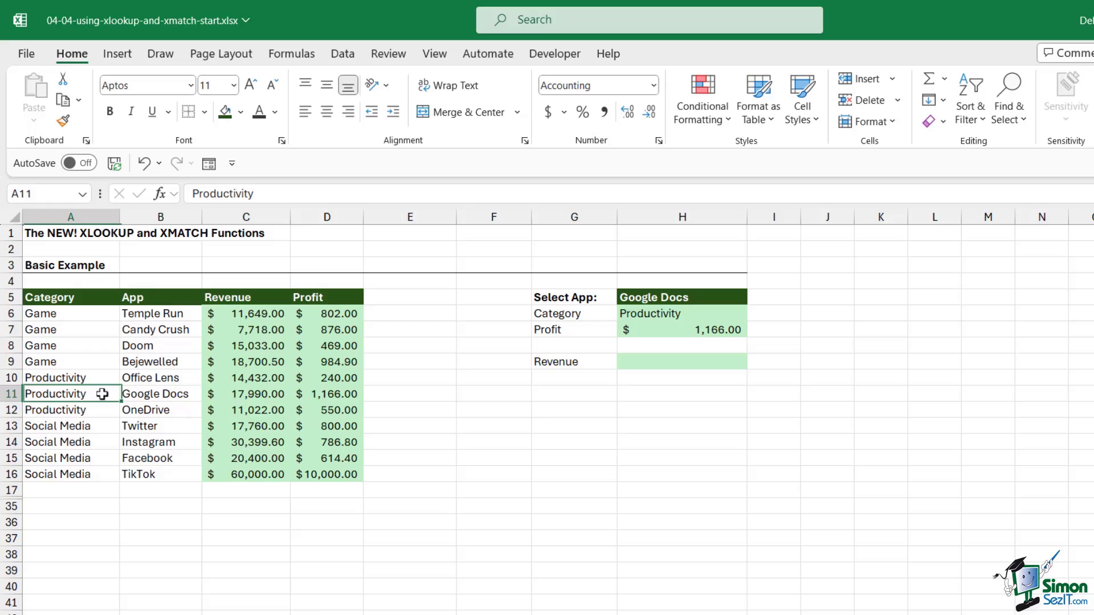
left_click_drag(102, 393, 348, 393)
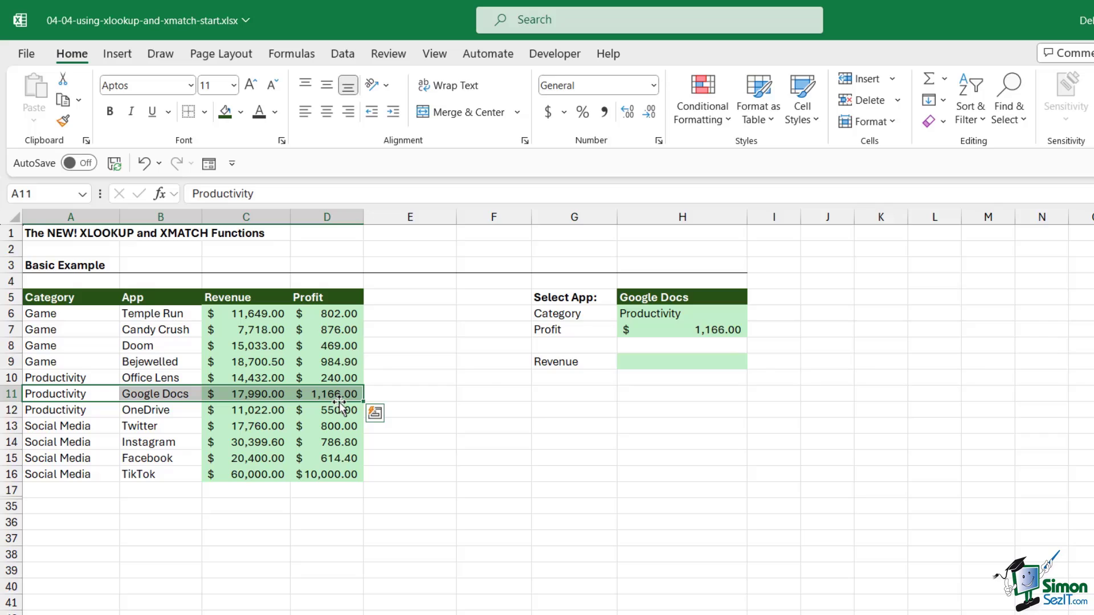
left_click(680, 362)
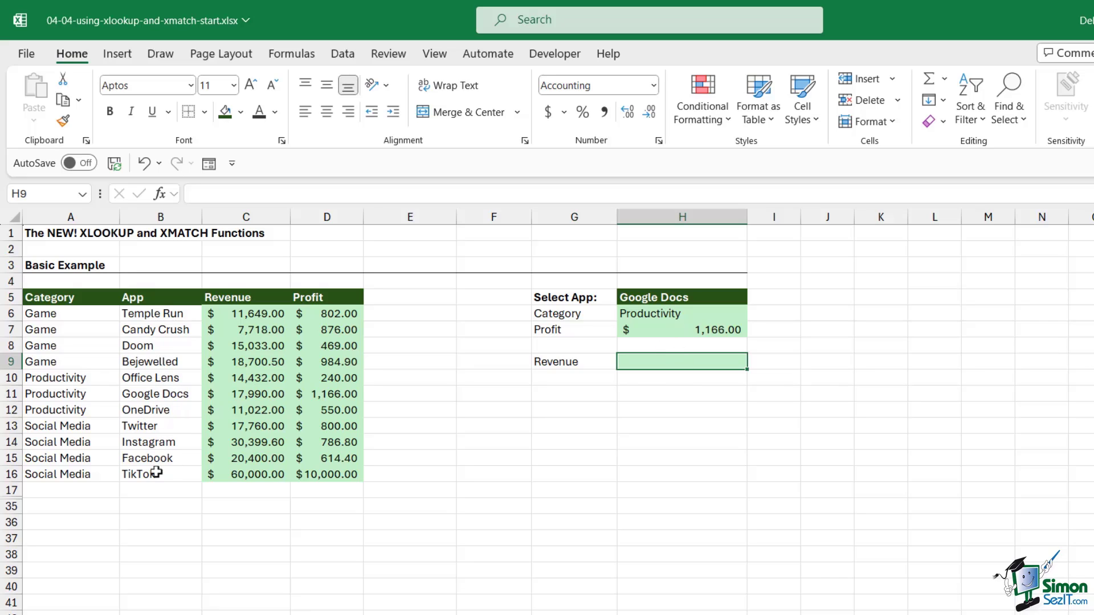
Rename the Bejewelled entry in B9 to Instagram, giving the App list two Instagram rows.
left_click(157, 444)
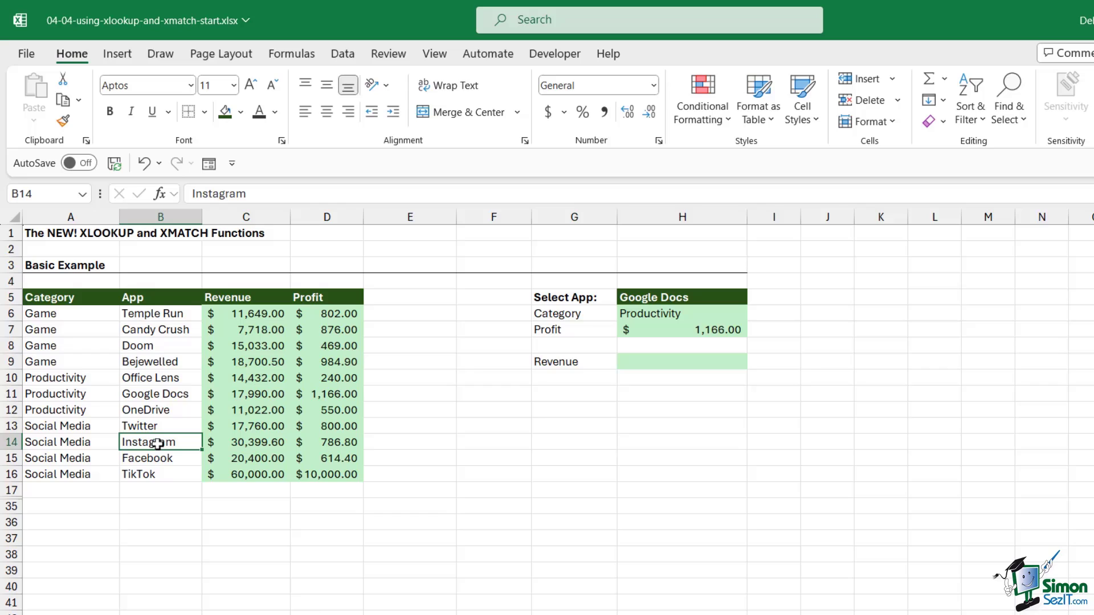
left_click(152, 362)
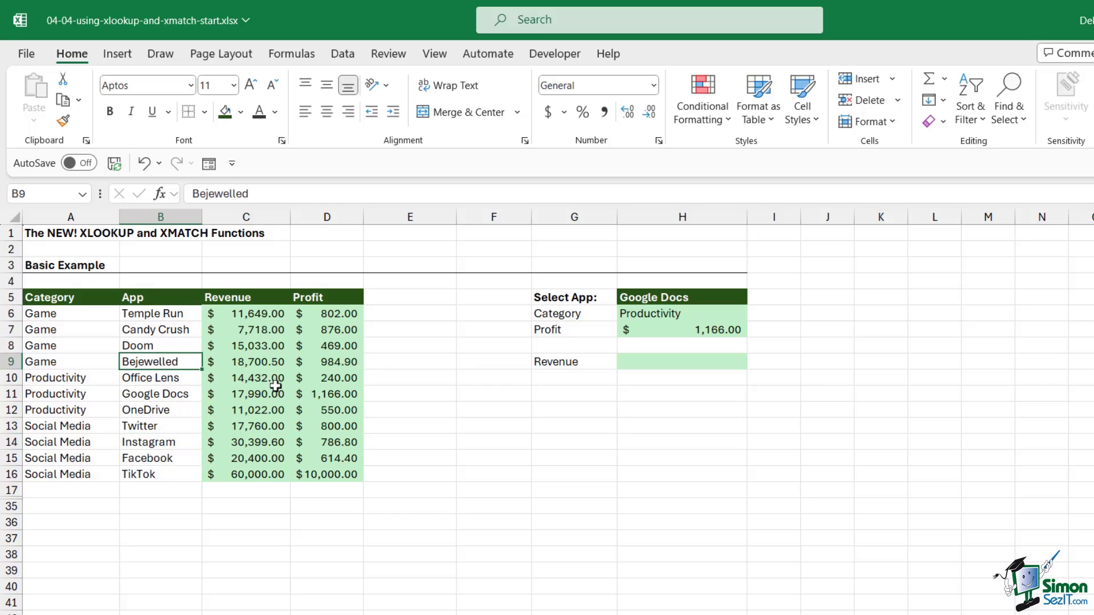
type("Instagram")
key("Return")
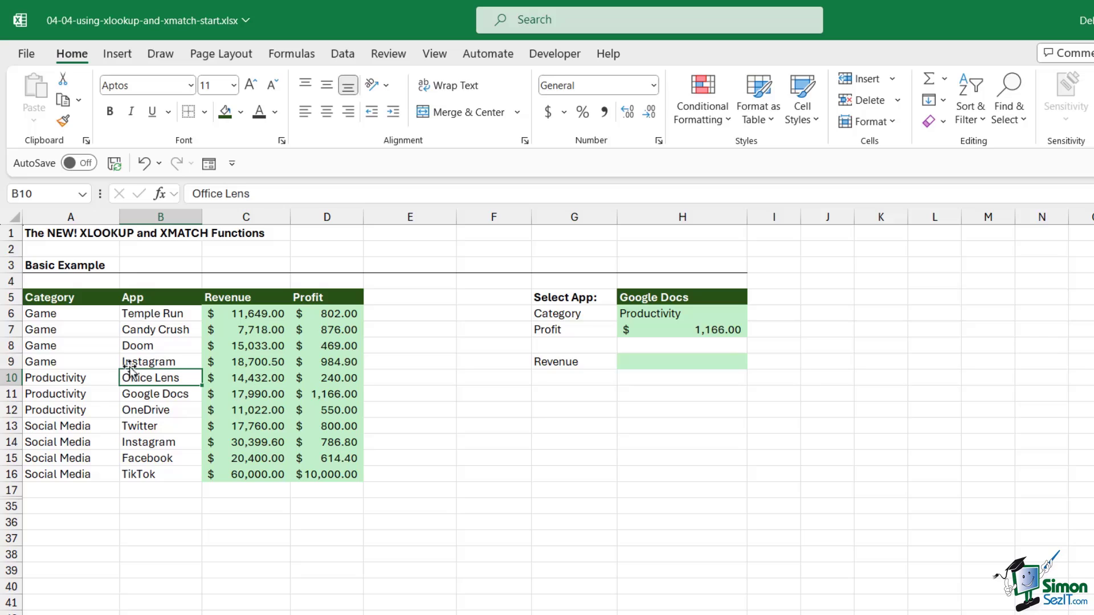
left_click(157, 362)
left_click(160, 444)
left_click(165, 397)
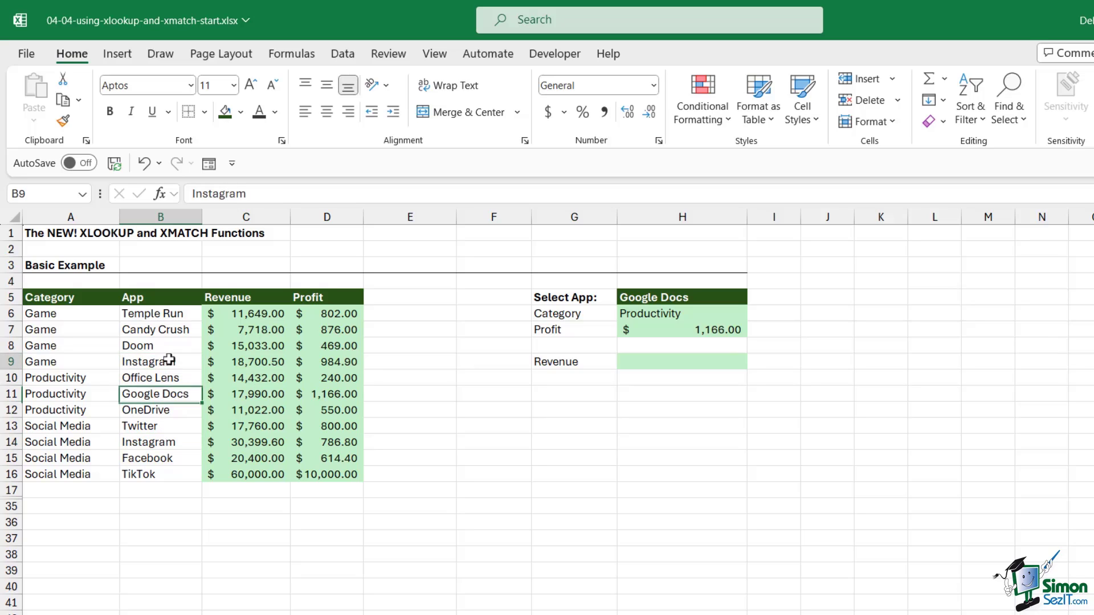
left_click(154, 362)
left_click(162, 442)
Pick Instagram in H5 and check Category Game and Profit $984.90 against row 9.
left_click(881, 312)
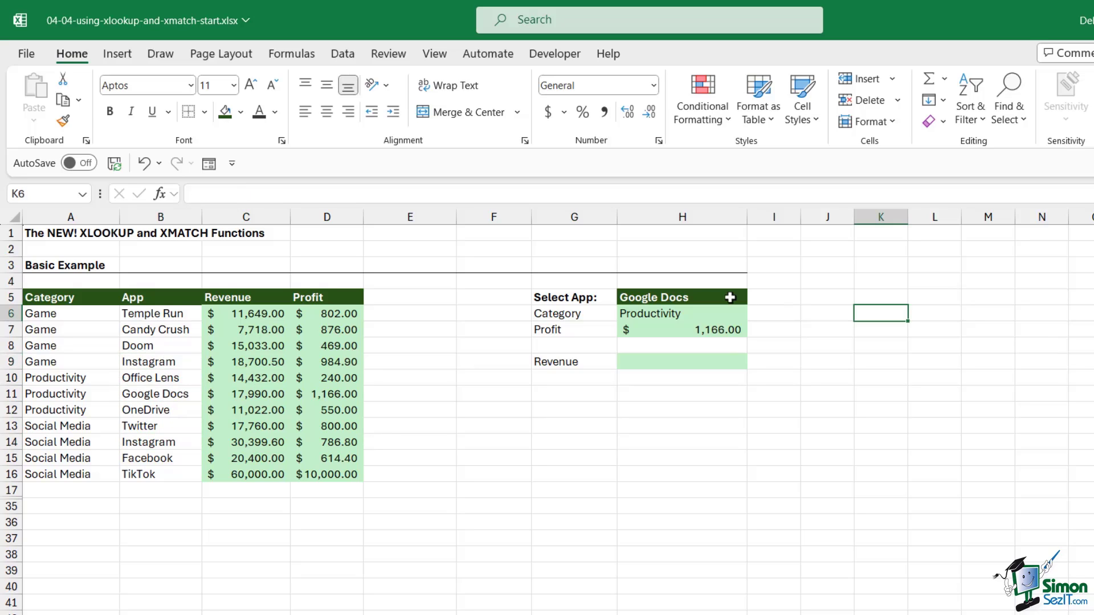
left_click(725, 295)
left_click(754, 297)
left_click(712, 354)
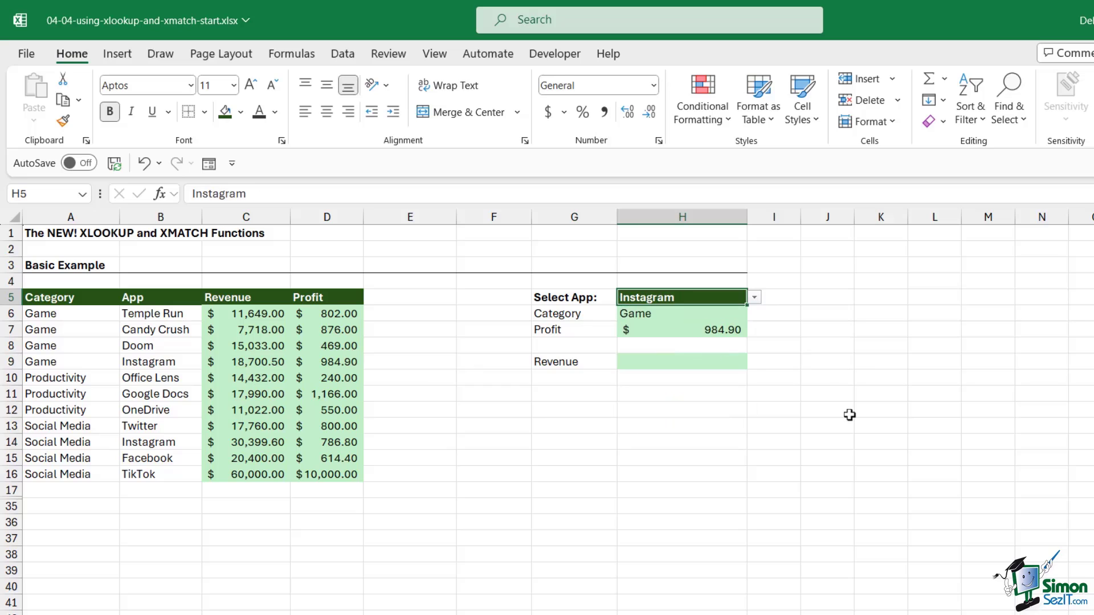
left_click(655, 314)
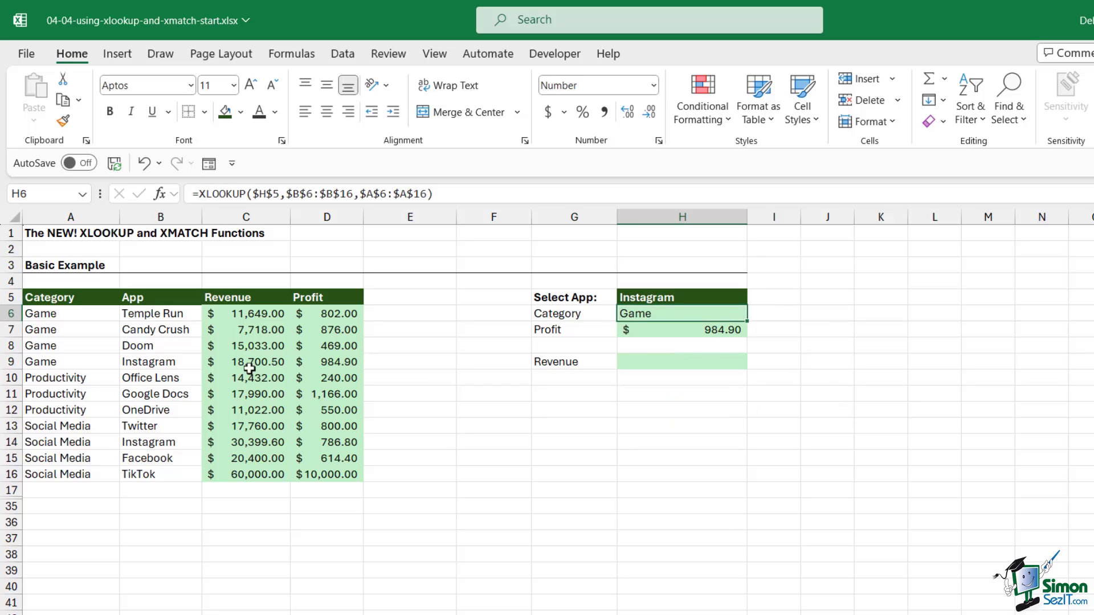
left_click_drag(73, 366, 341, 363)
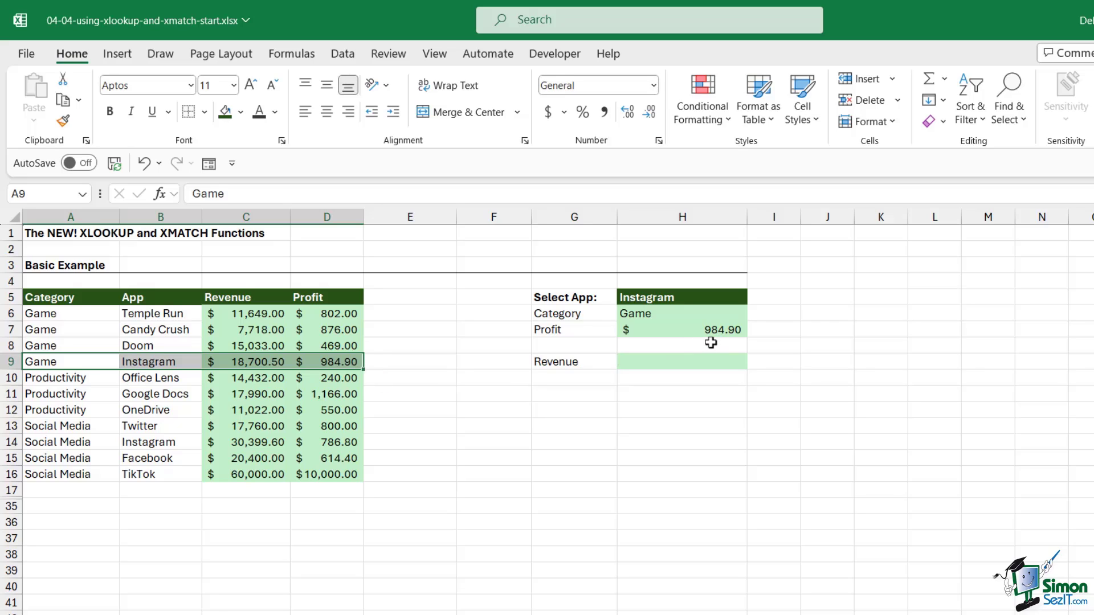
left_click(688, 364)
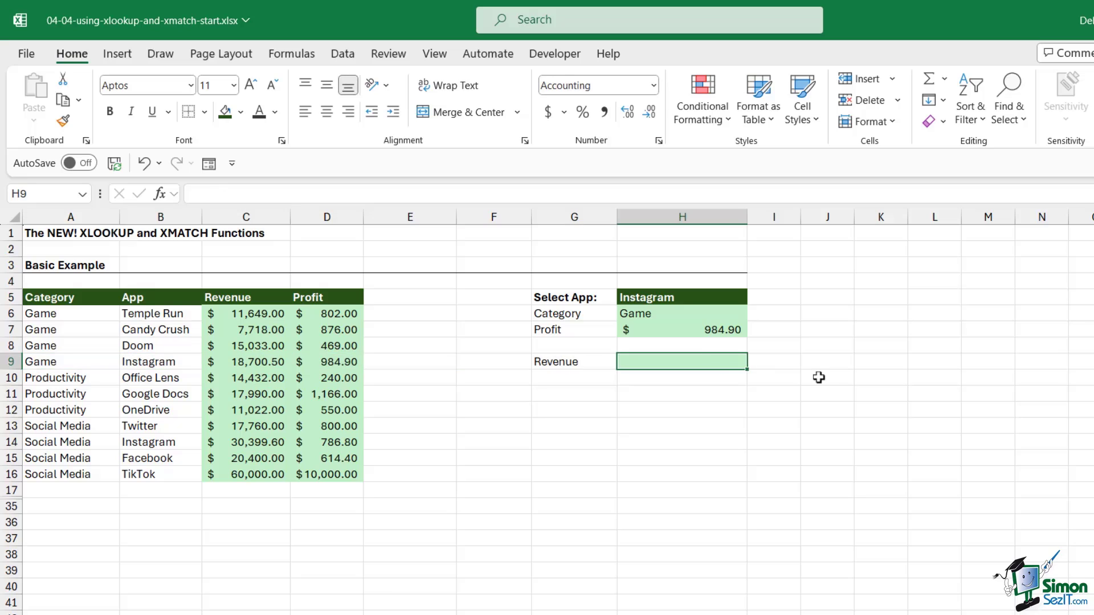
Enter =XLOOKUP($H$5,$B$6:$B$16,$C$6:$C$16) in H9, returning Instagram's revenue of $18,700.50.
type("=")
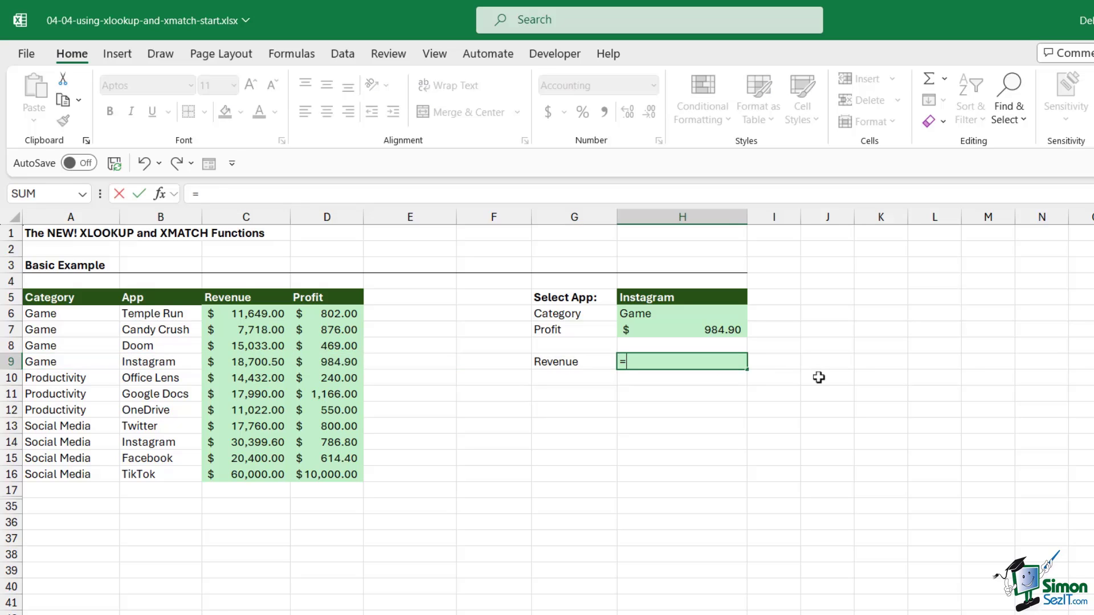
type("XLO")
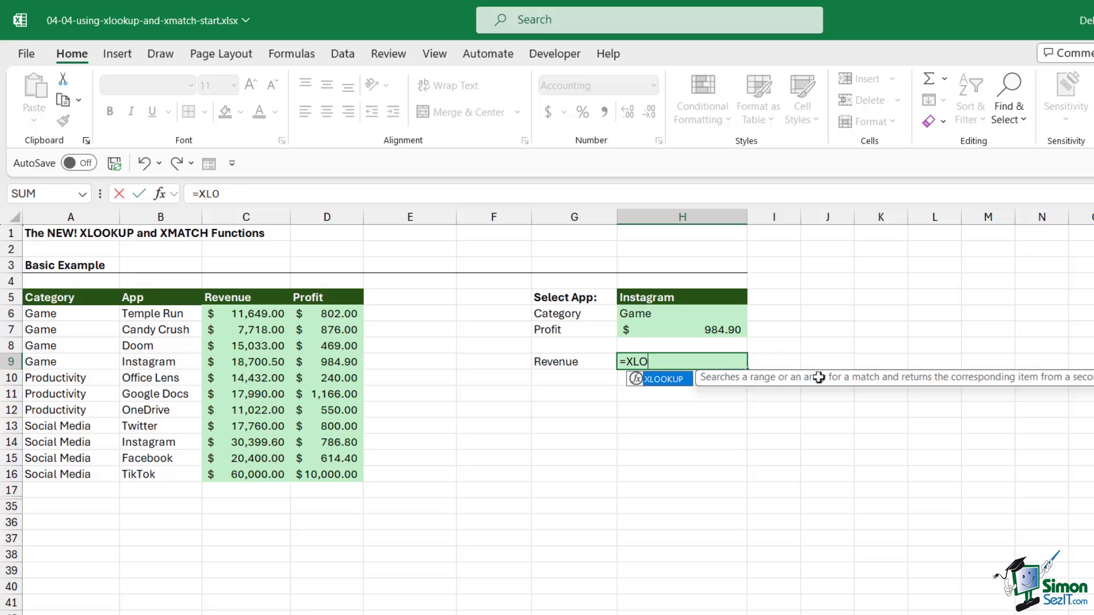
type("O")
key("Tab")
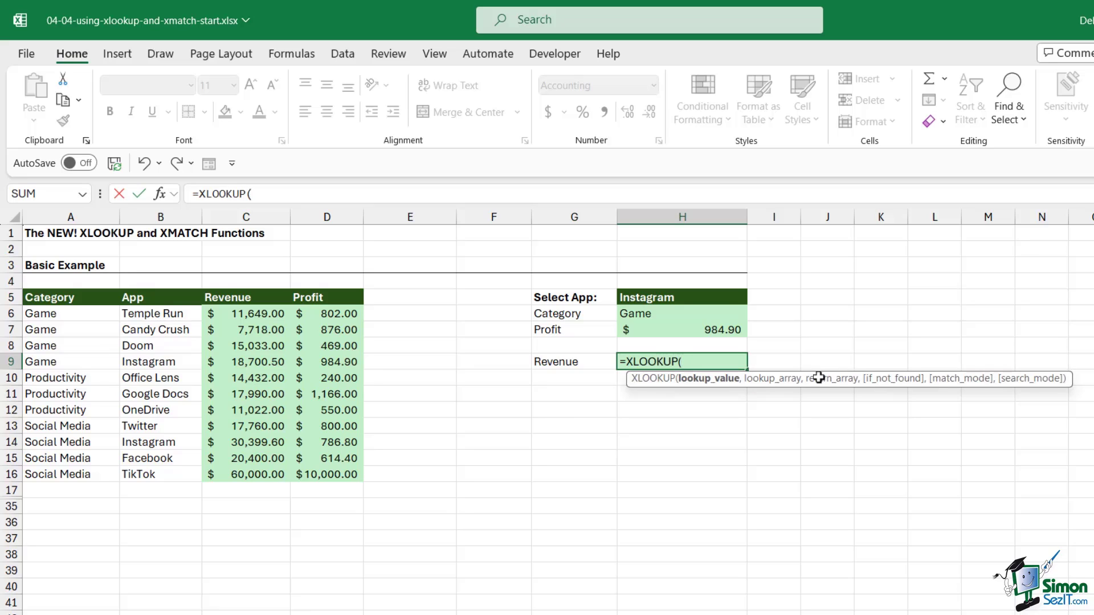
left_click(717, 298)
key("F4")
type(",")
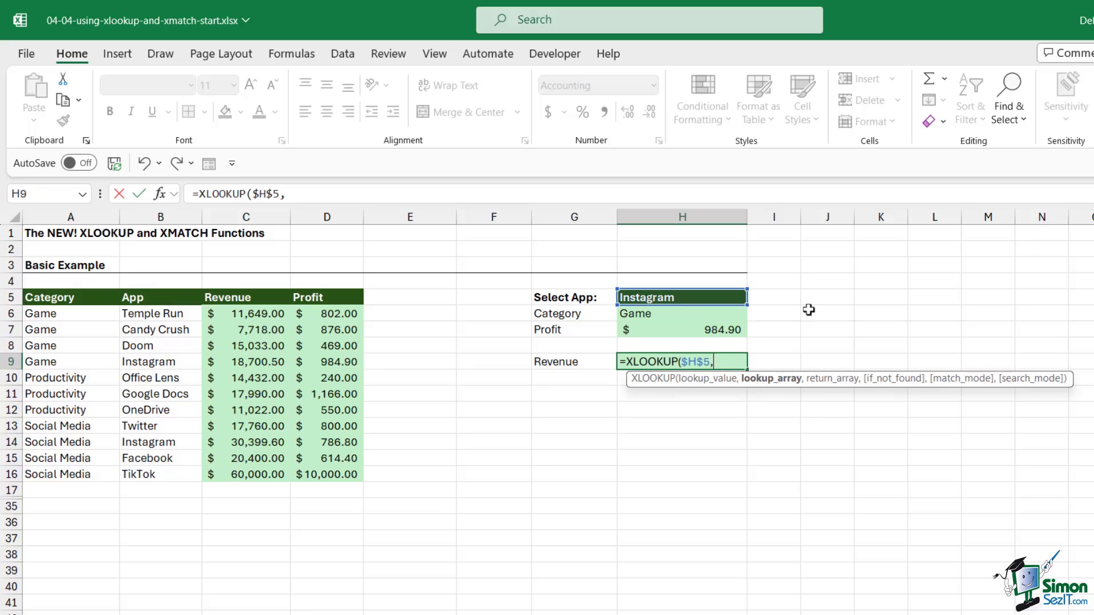
left_click_drag(160, 313, 159, 469)
key("F4")
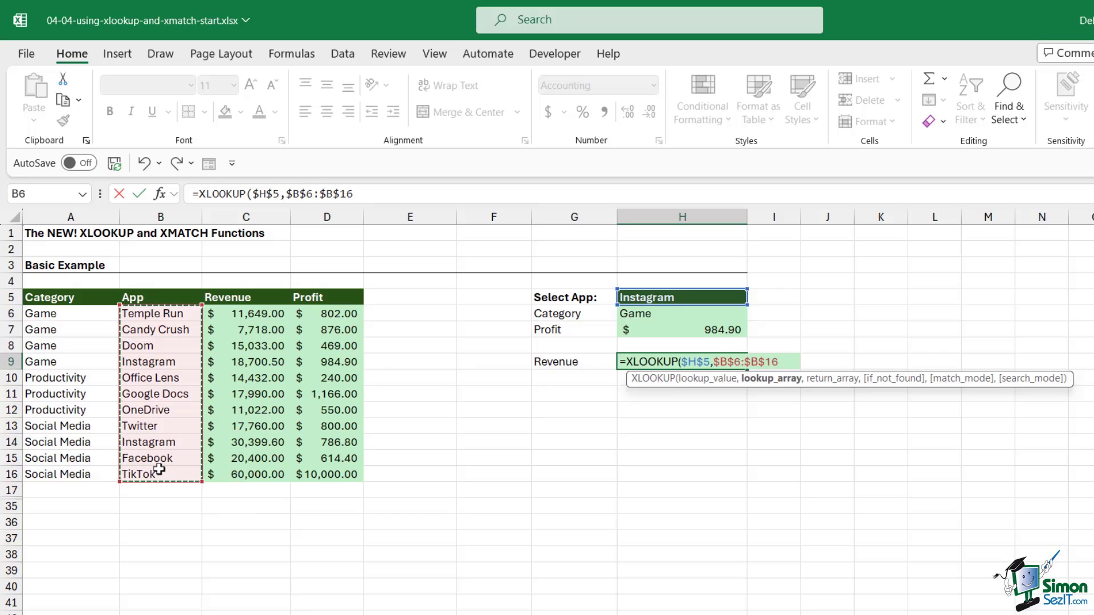
type(",")
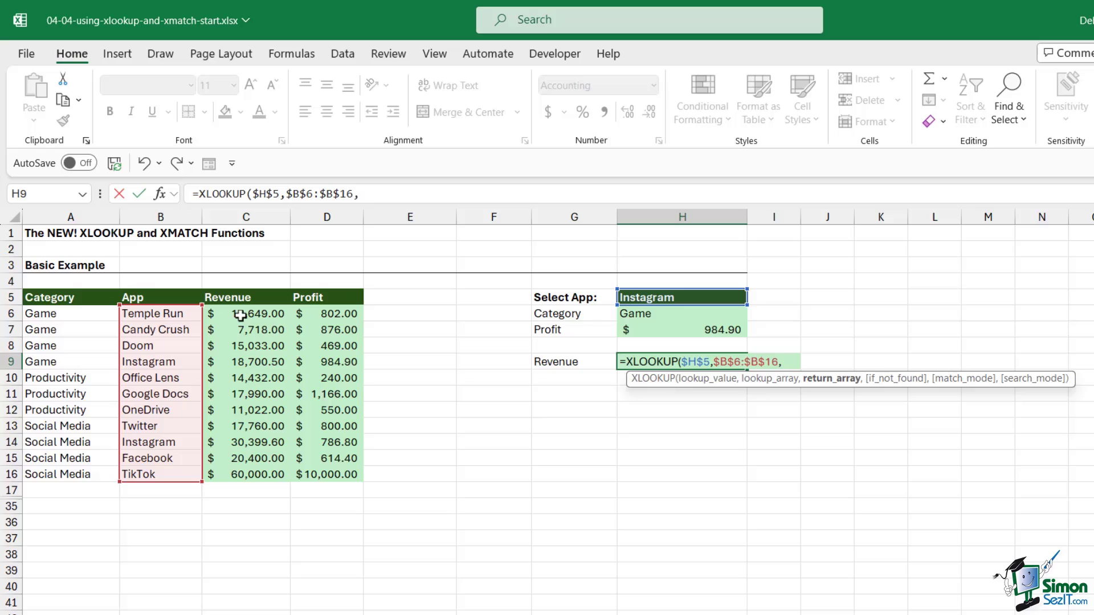
left_click_drag(241, 315, 233, 470)
key("F4")
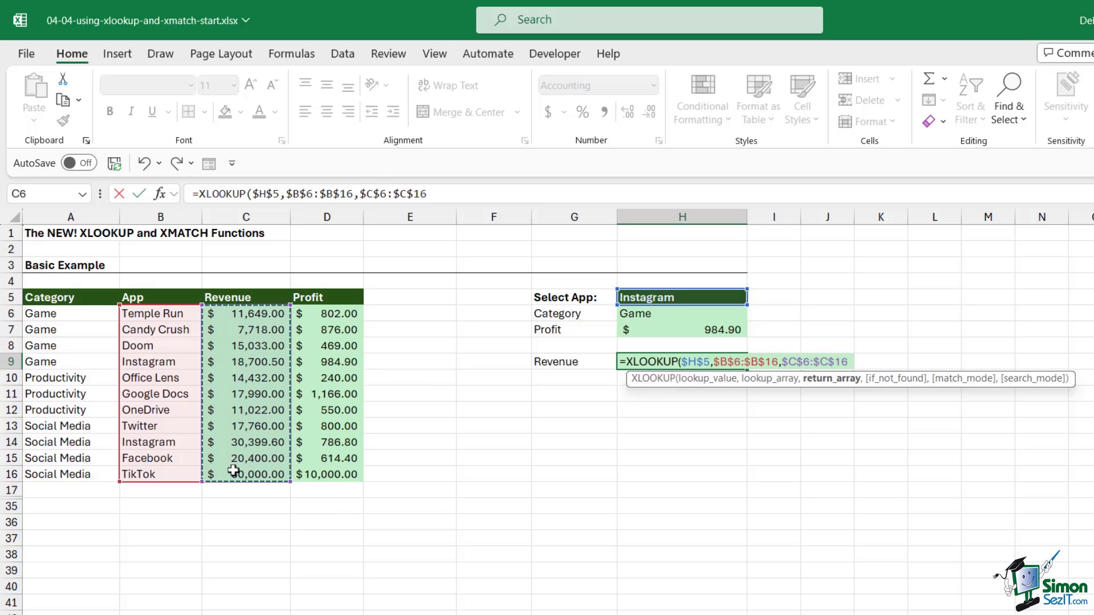
type(")")
key("Return")
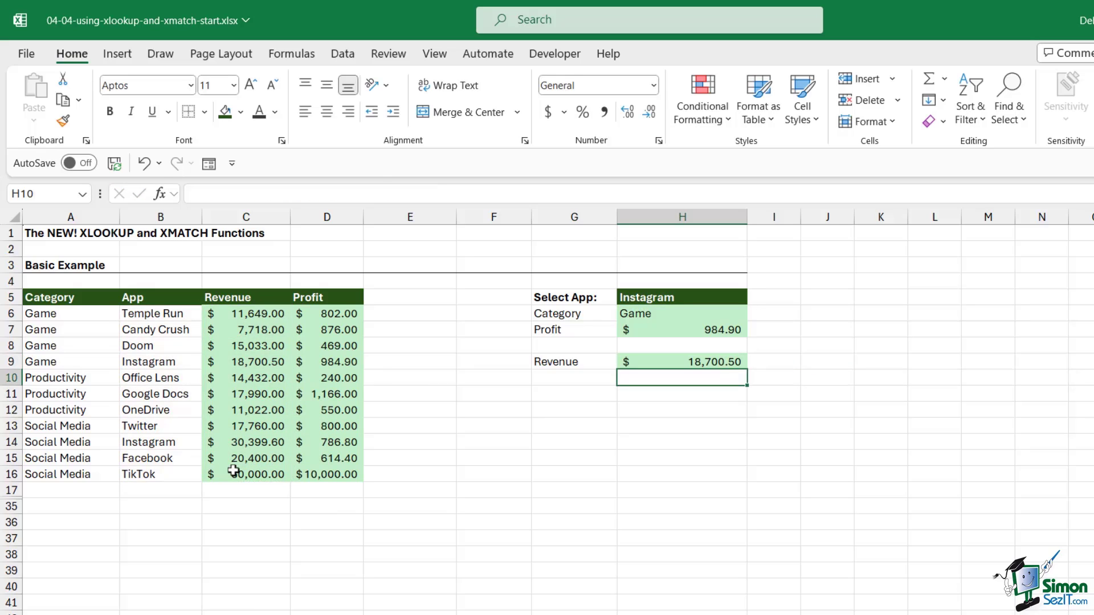
left_click(727, 295)
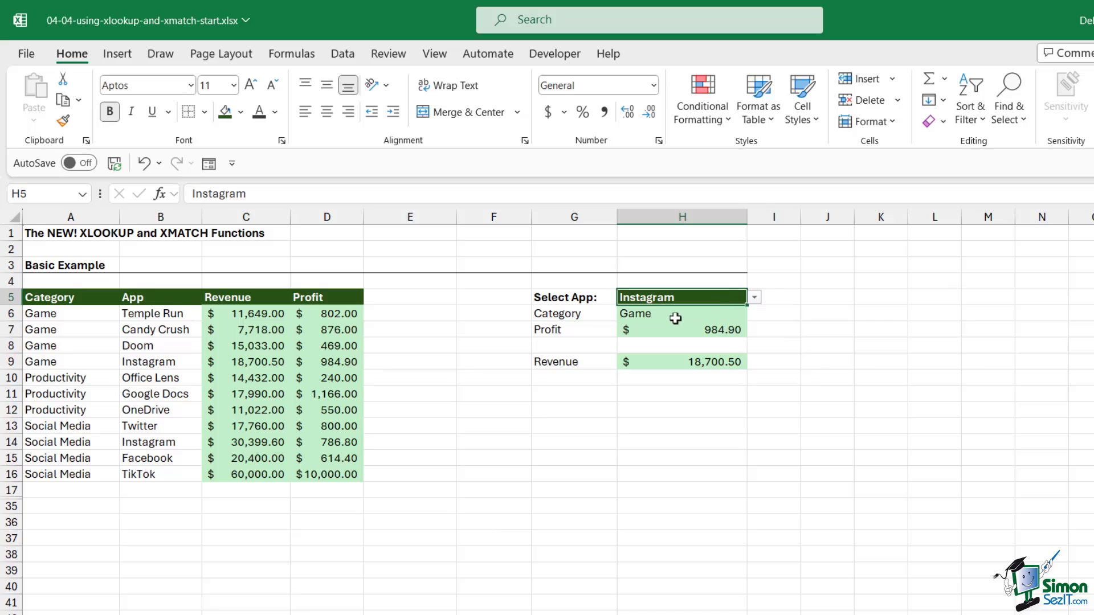
left_click(494, 442)
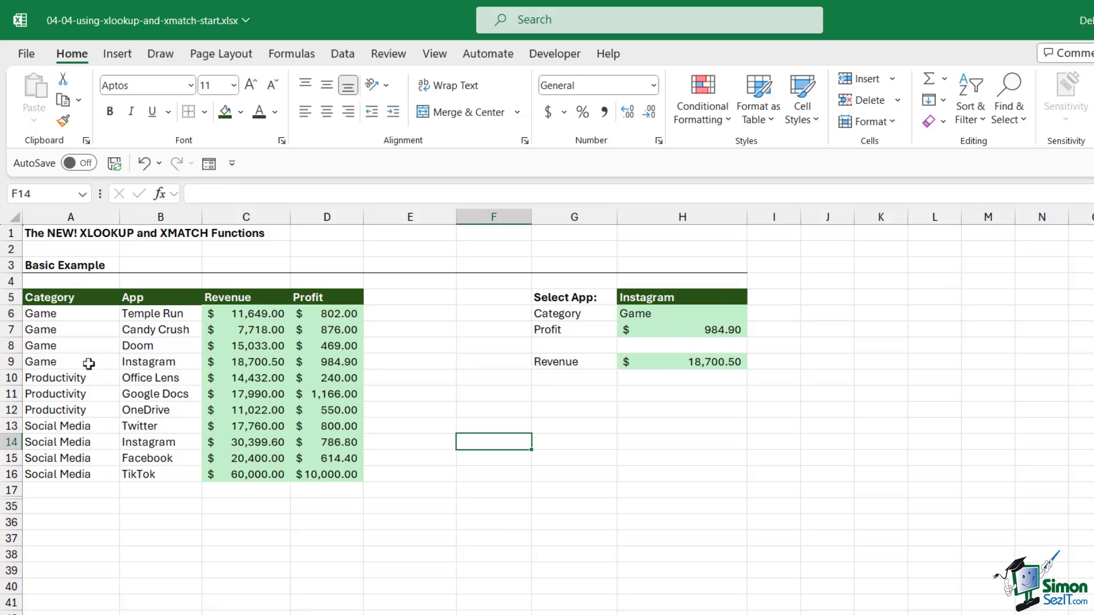
left_click_drag(47, 361, 339, 359)
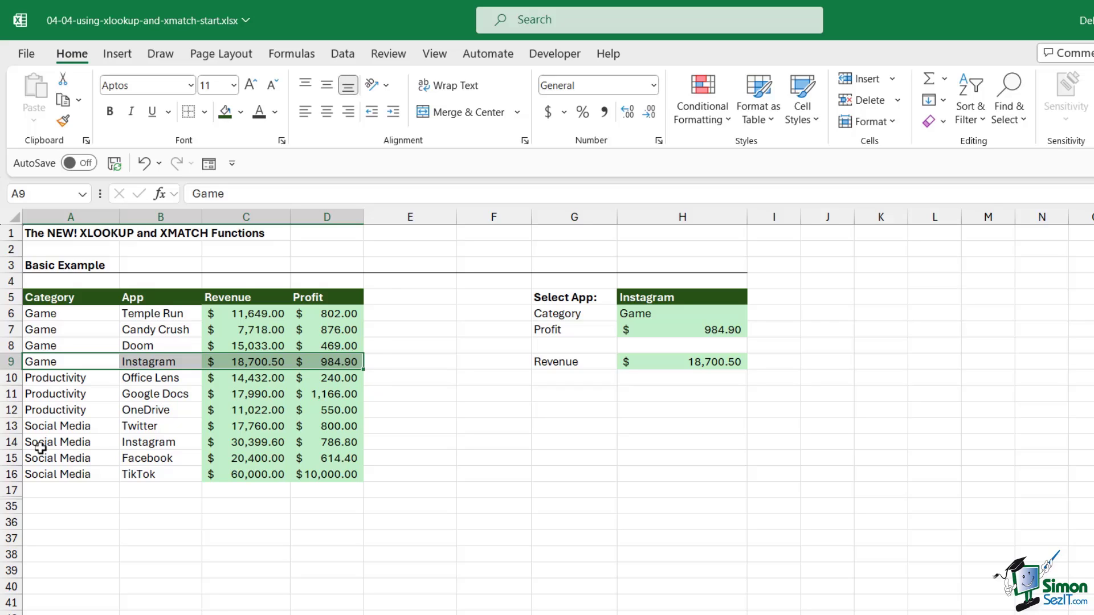
left_click_drag(27, 442, 334, 442)
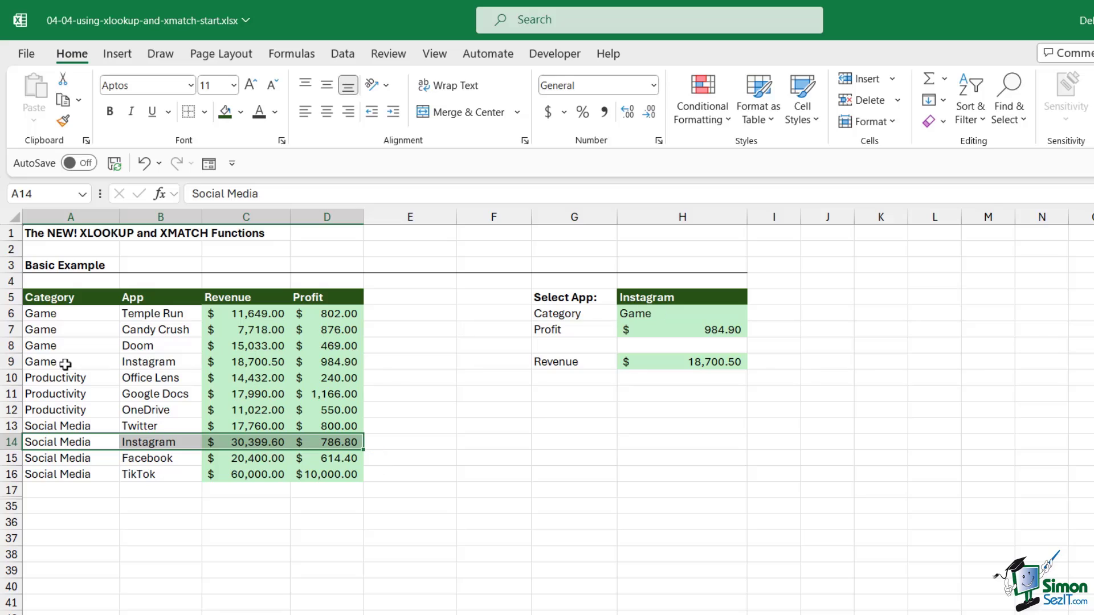
left_click_drag(50, 364, 310, 366)
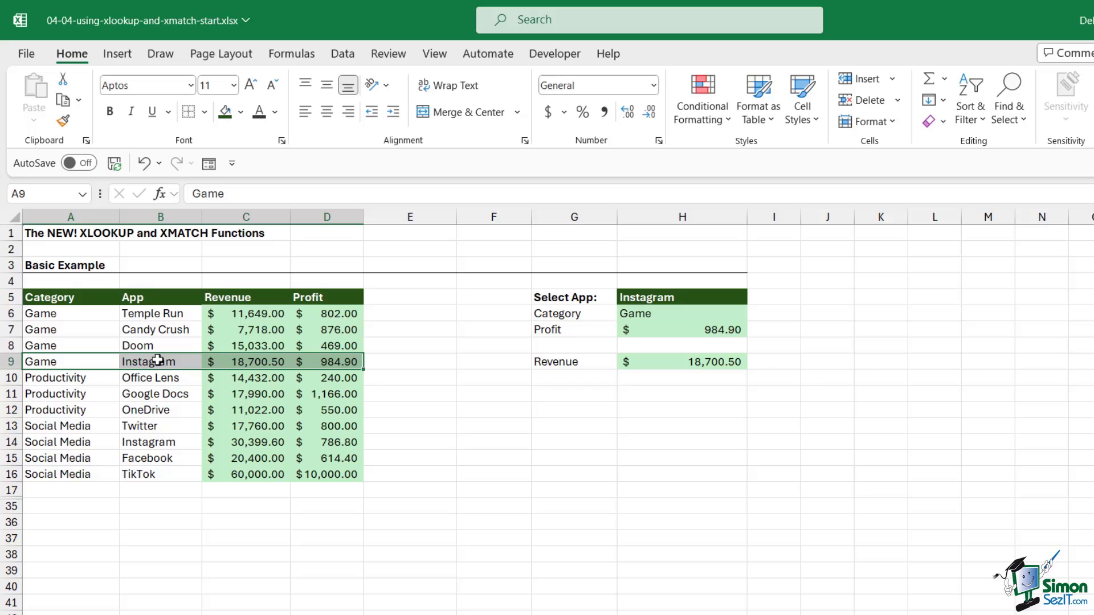
left_click_drag(73, 361, 310, 362)
left_click_drag(28, 442, 319, 441)
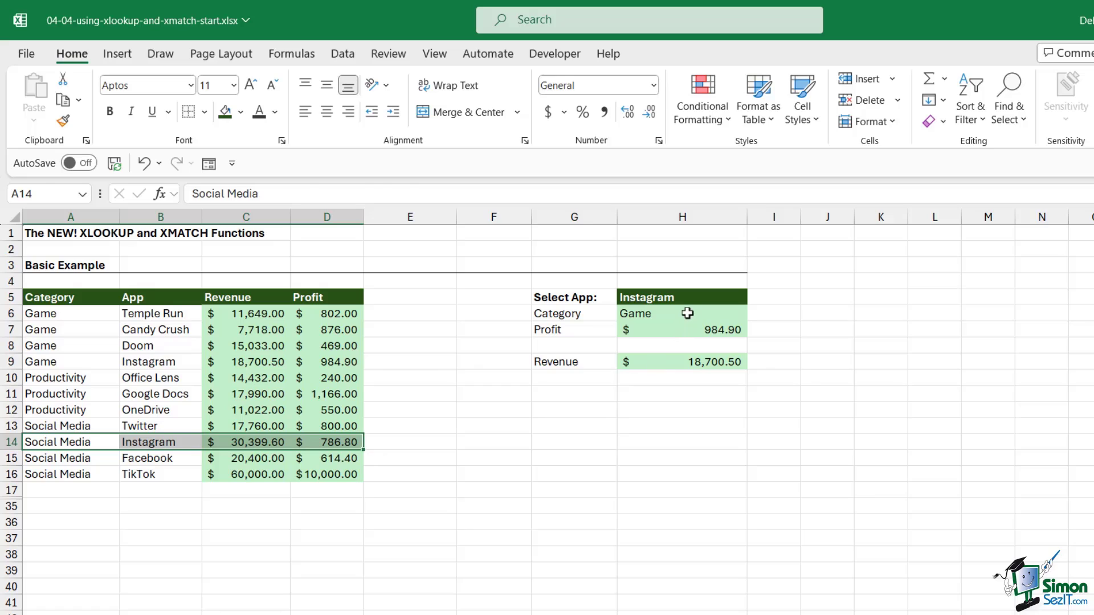
left_click_drag(689, 313, 698, 362)
Clear the lookup results and begin =XLOOKUP($H$5,$B$6:$B$16,$A$6:$A$16, in H6.
key("Delete")
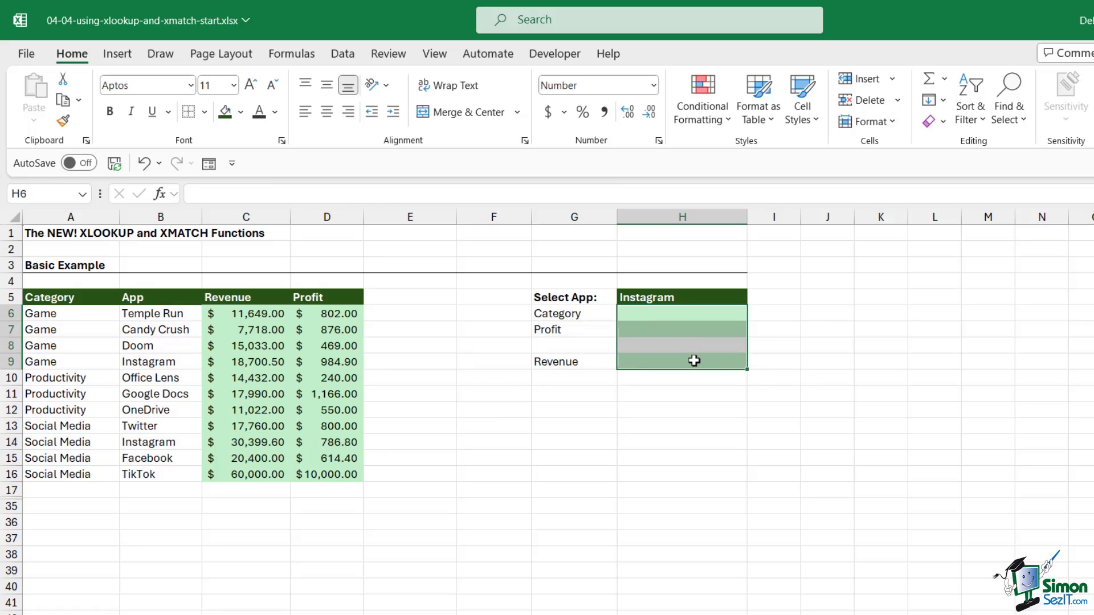
left_click(698, 316)
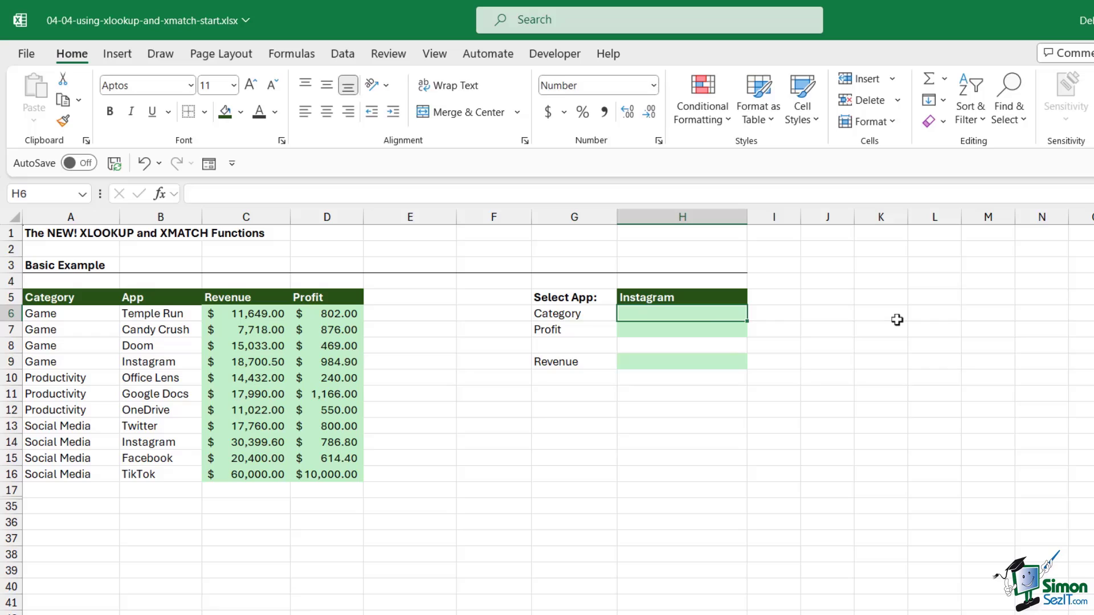
type("=XLOO")
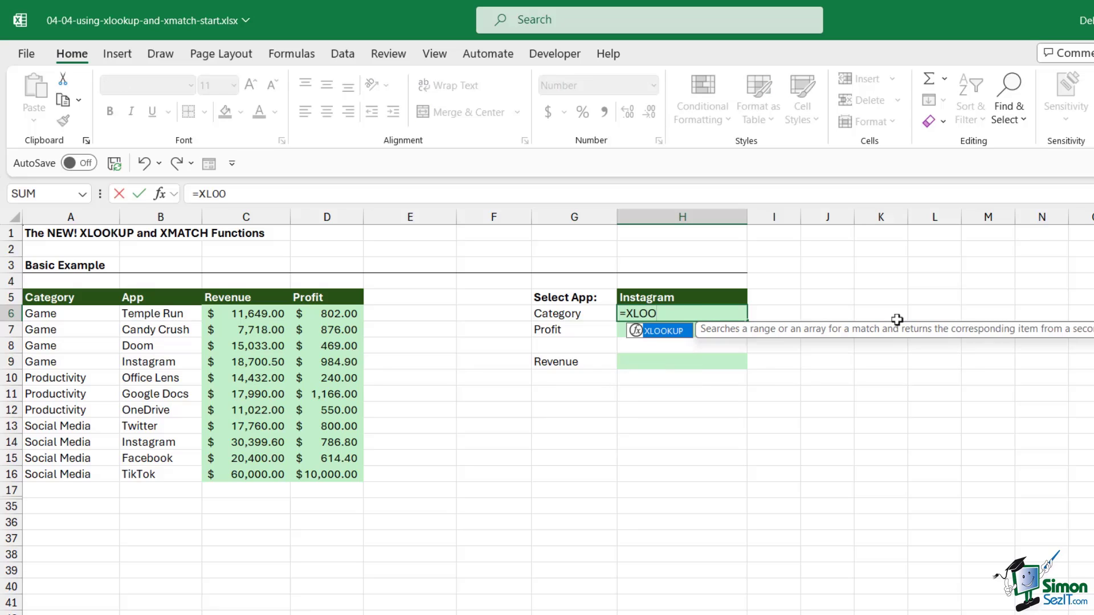
type("KUP(")
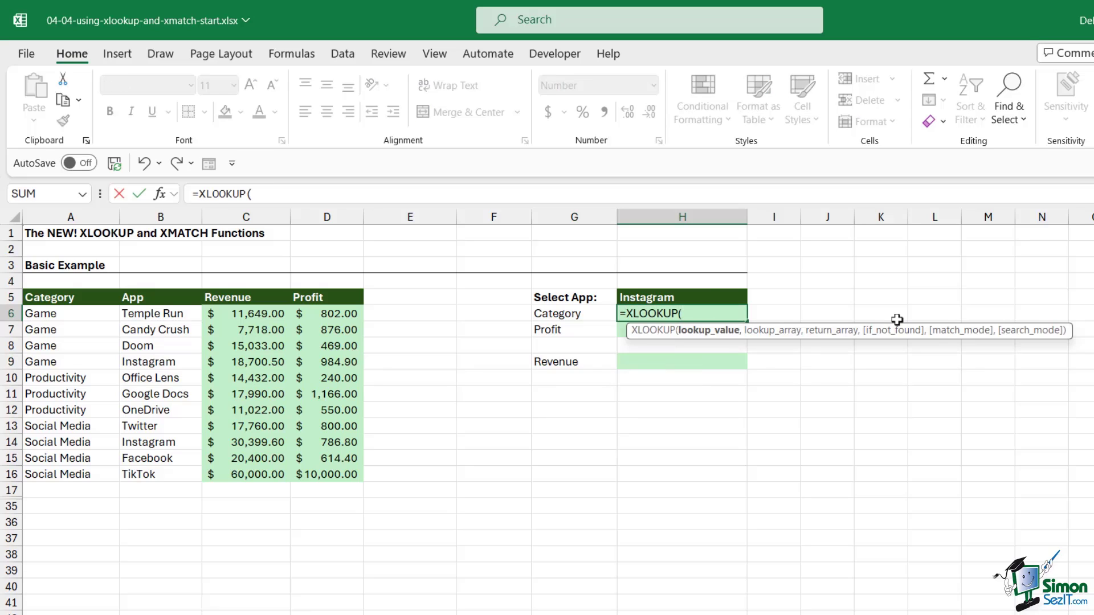
left_click(712, 295)
key("F4")
type(",")
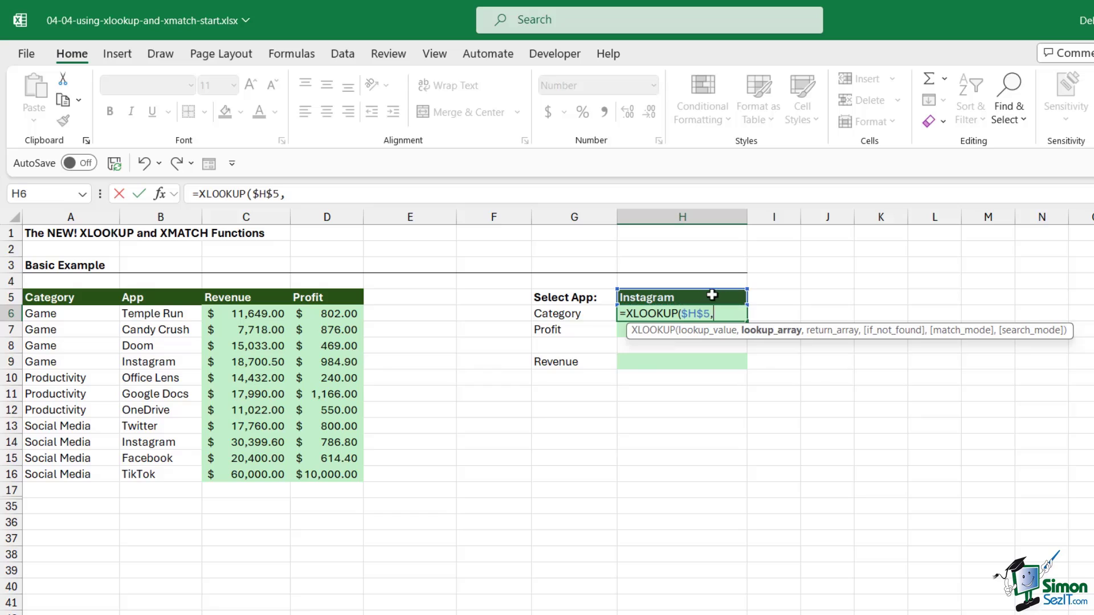
left_click_drag(163, 312, 169, 469)
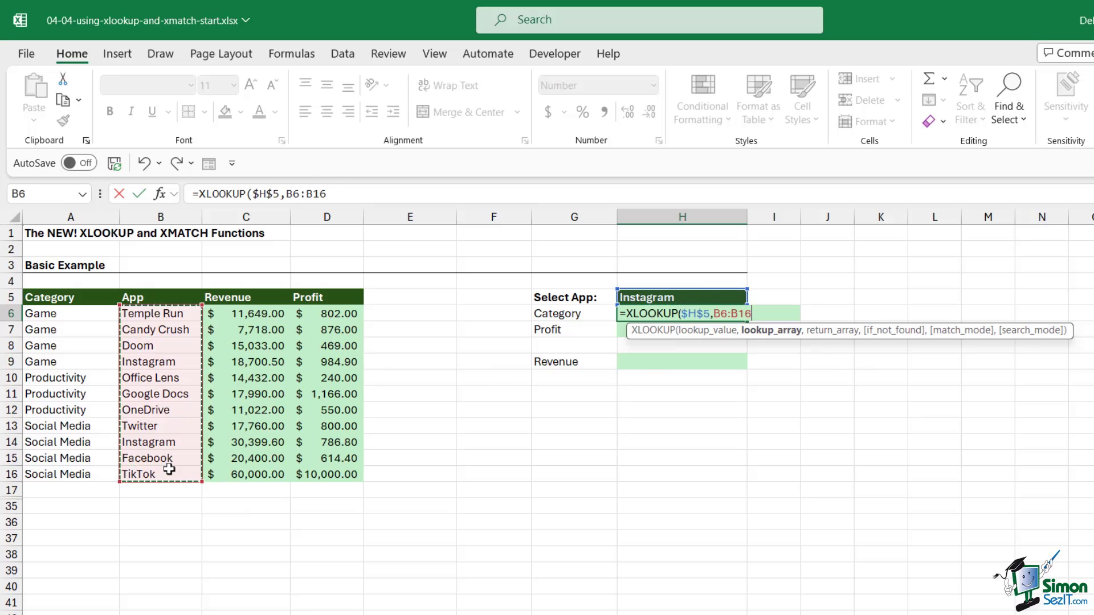
key("F4")
type(",")
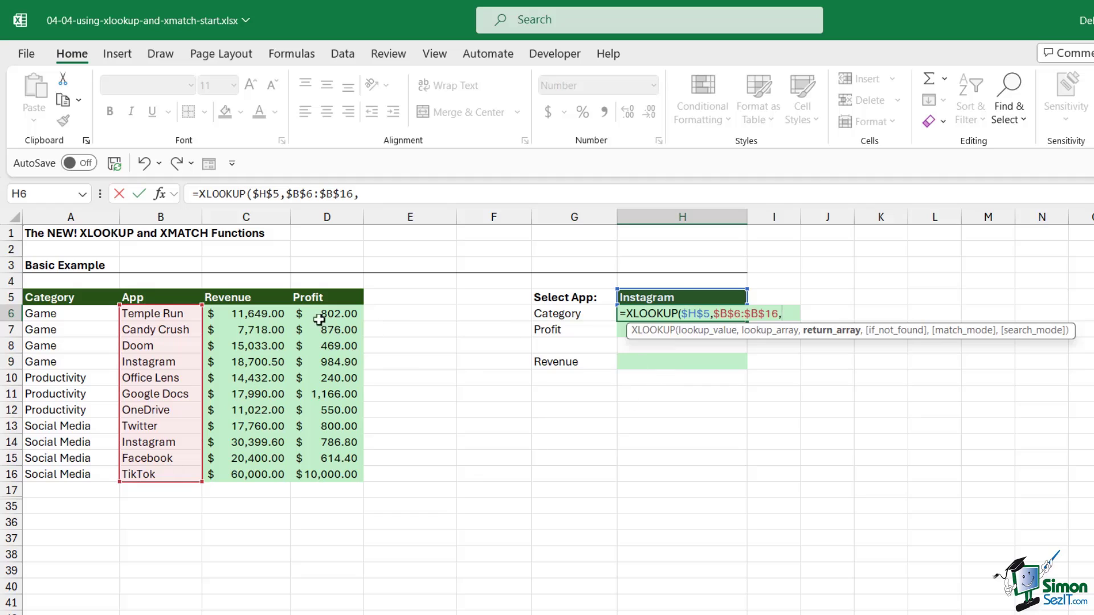
left_click_drag(85, 315, 77, 477)
key("F4")
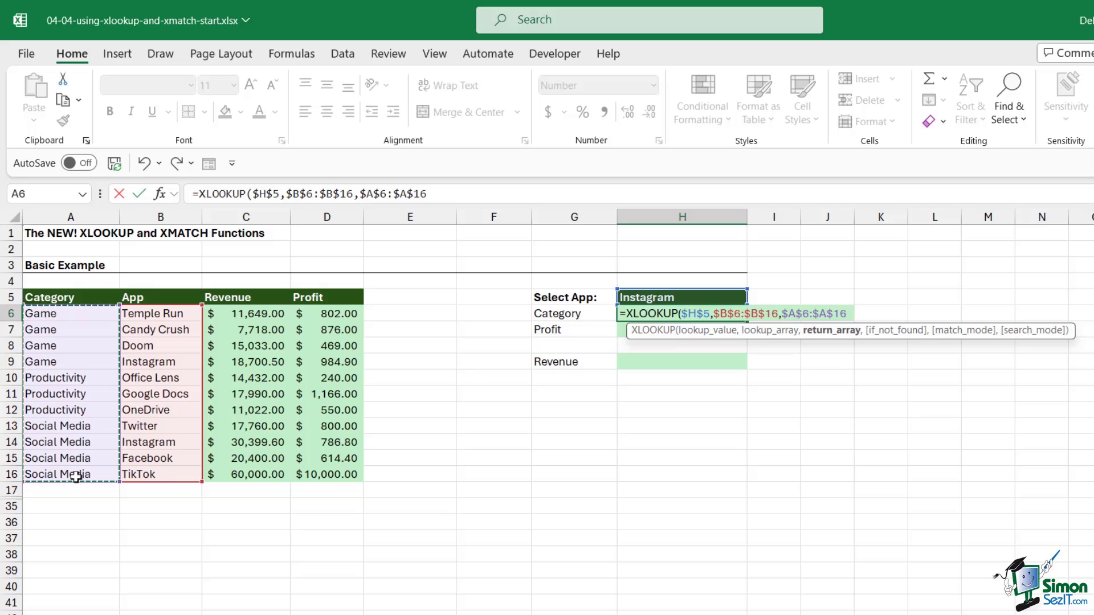
type(",")
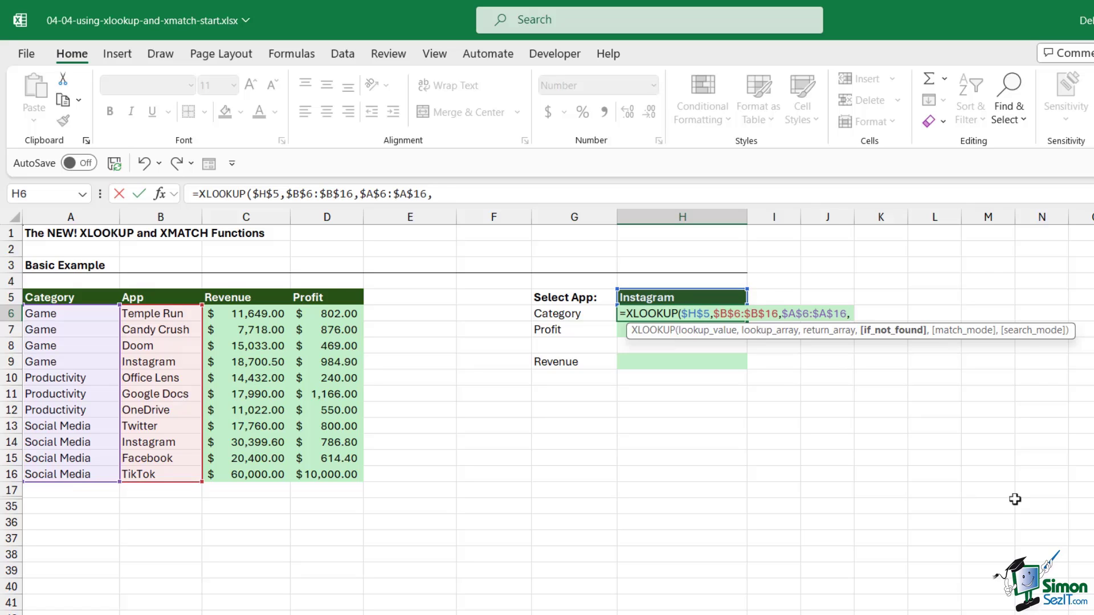
Add the "Not Found" fallback, exact match 0 and search mode -1 to the H6 formula.
type("\"Not ")
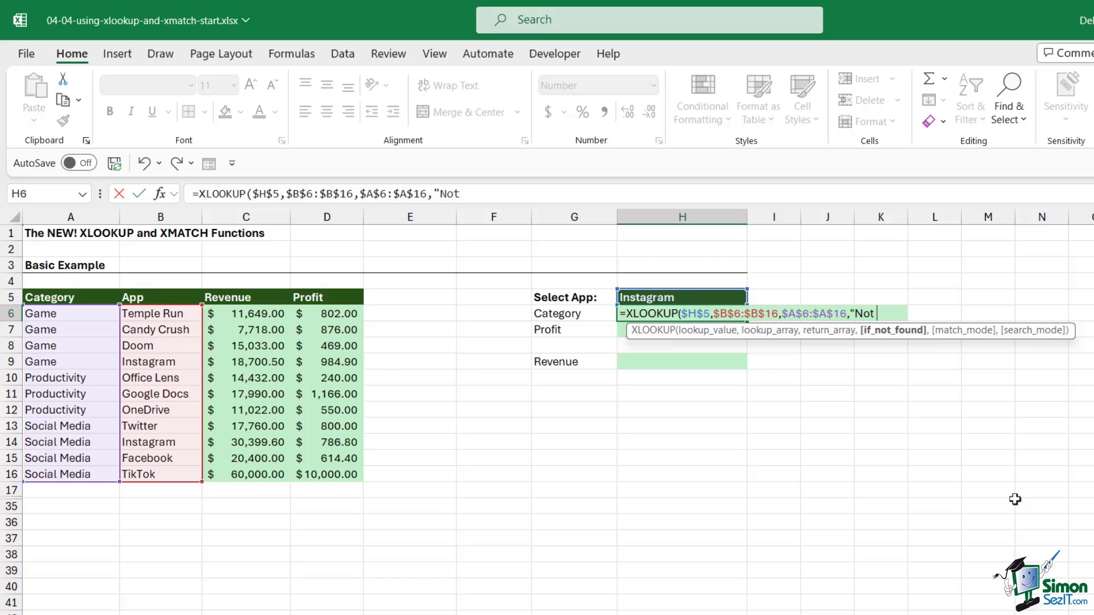
type("Found\"")
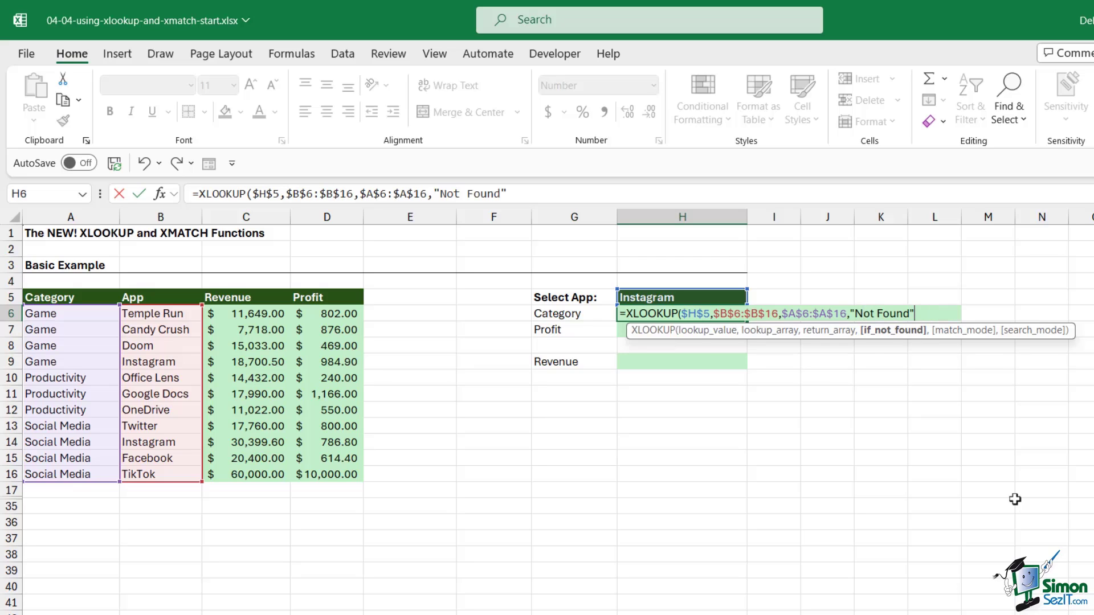
type(",")
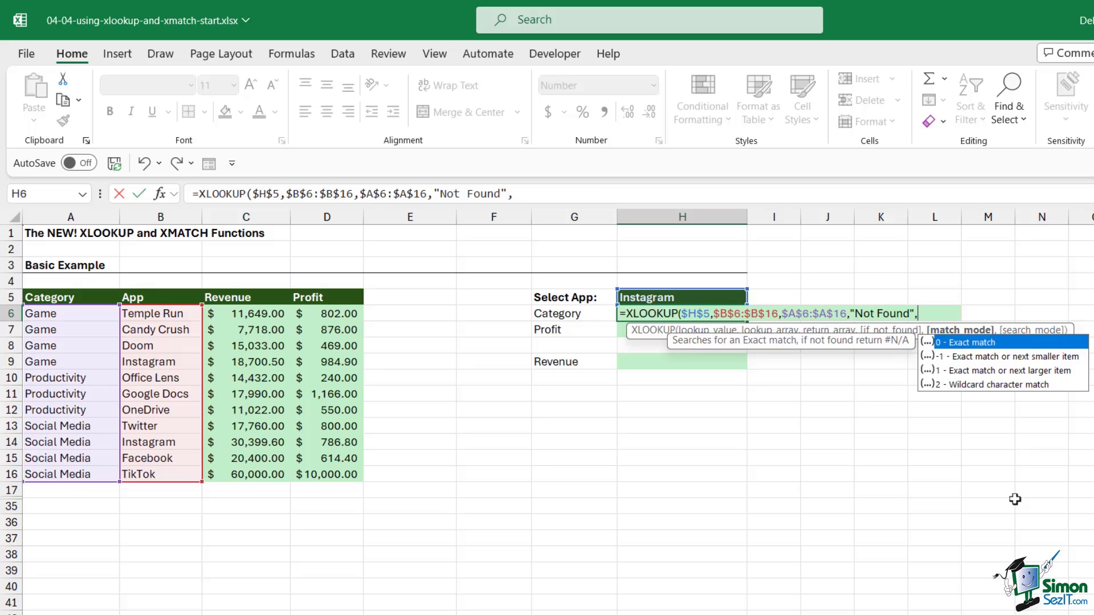
type("0,")
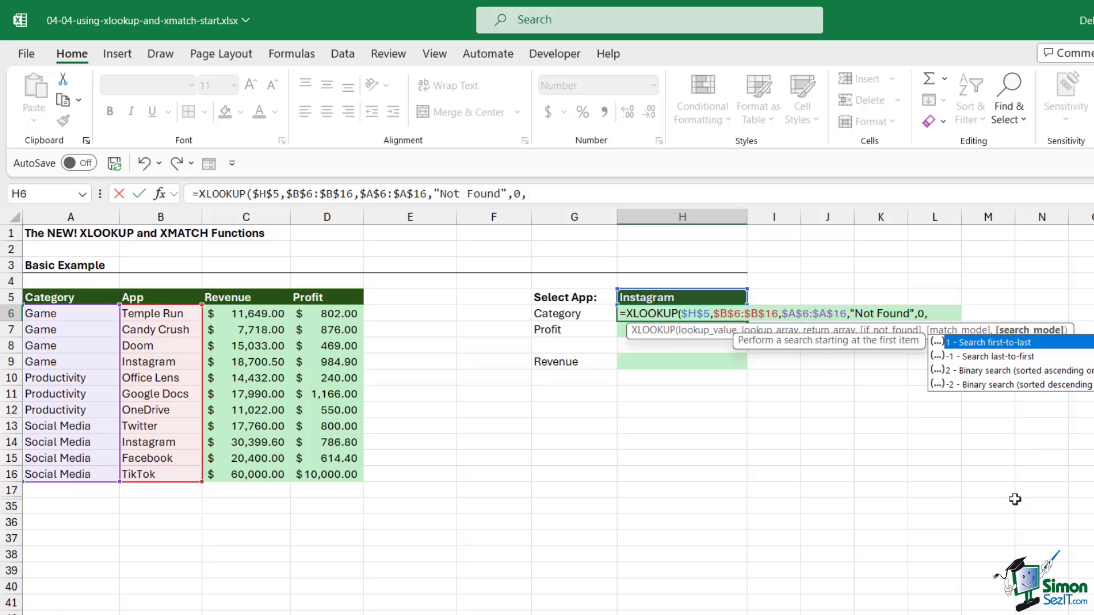
key("Down")
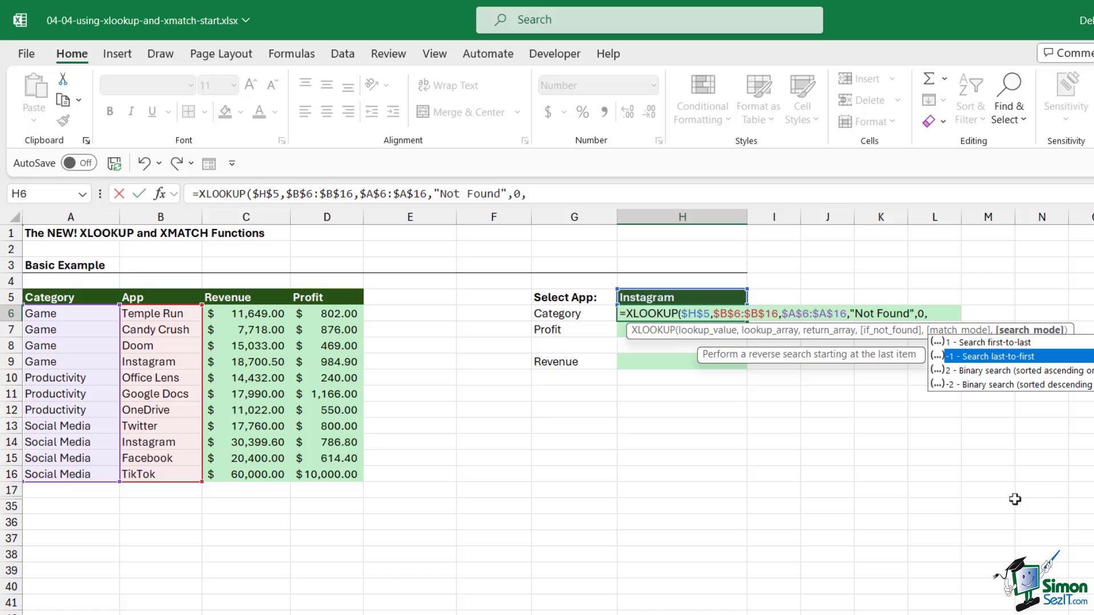
key("Tab")
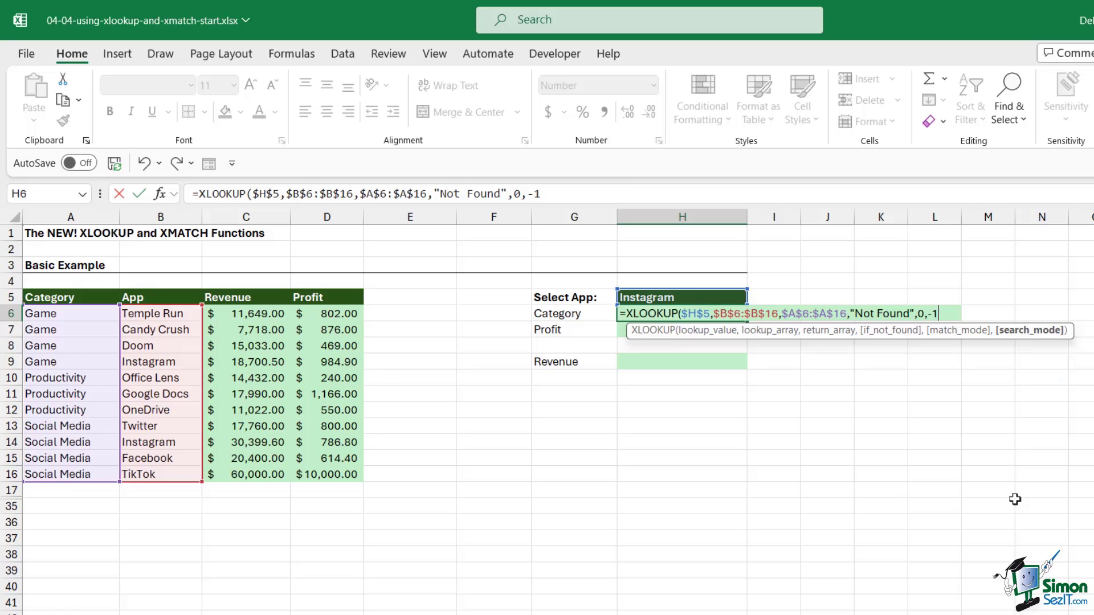
Commit the H6 formula, showing Social Media from Instagram's row 14.
type(")")
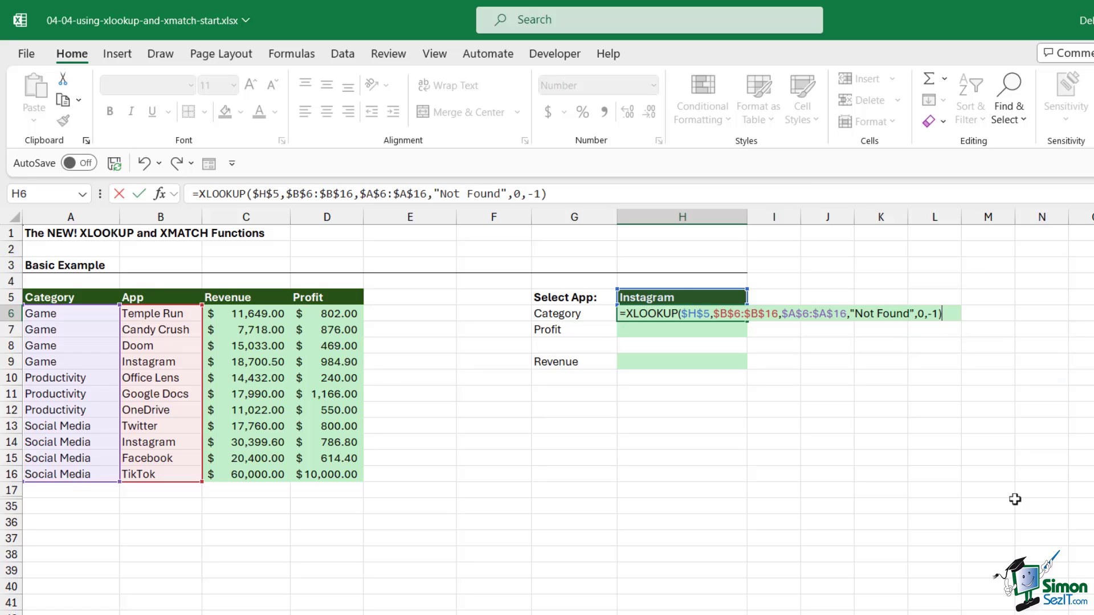
key("Return")
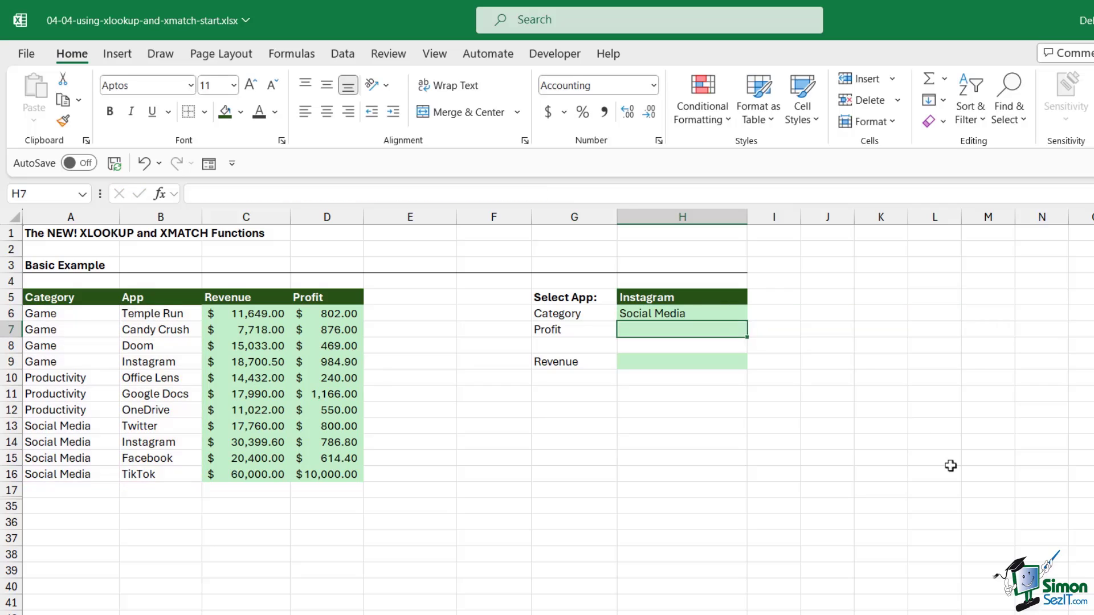
left_click(688, 311)
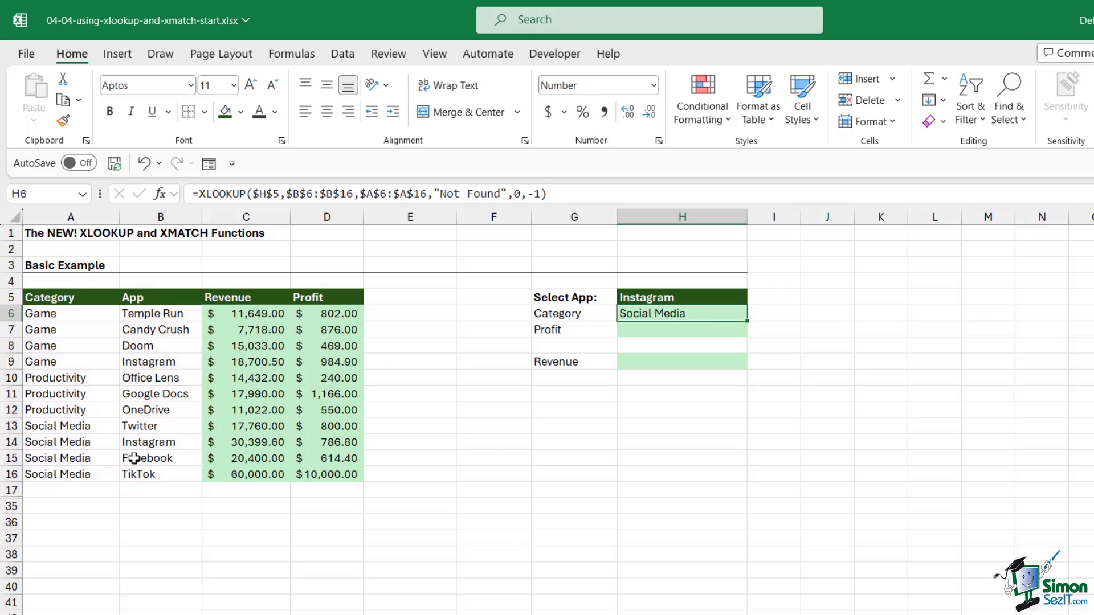
left_click_drag(38, 442, 349, 444)
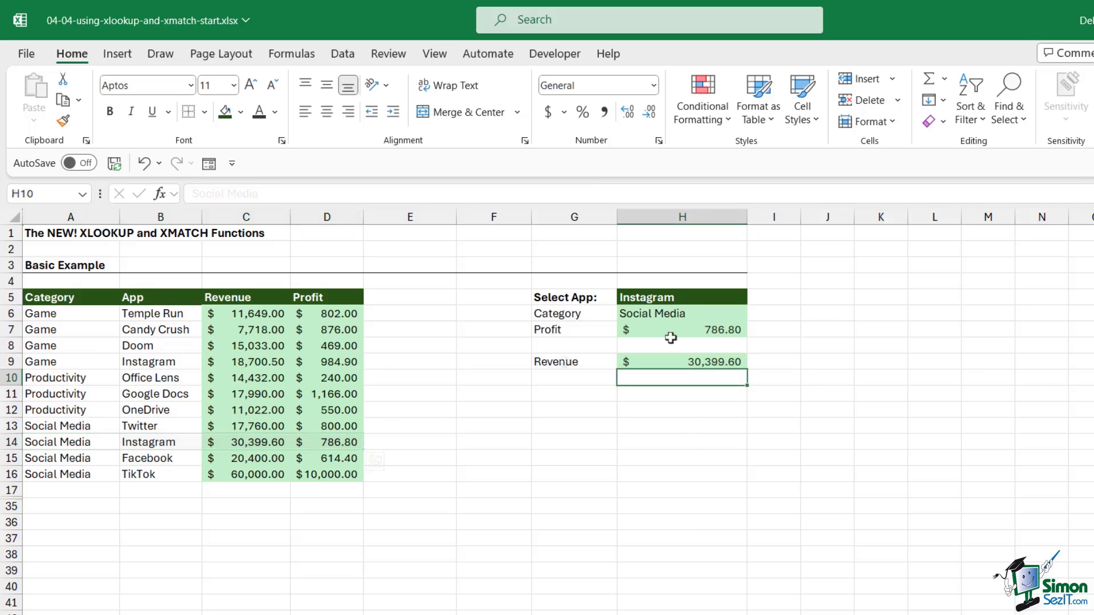
Compare the Profit ($786.80) and Revenue ($30,399.60) lookup formulas in H7 and H9.
left_click(678, 332)
left_click(681, 363)
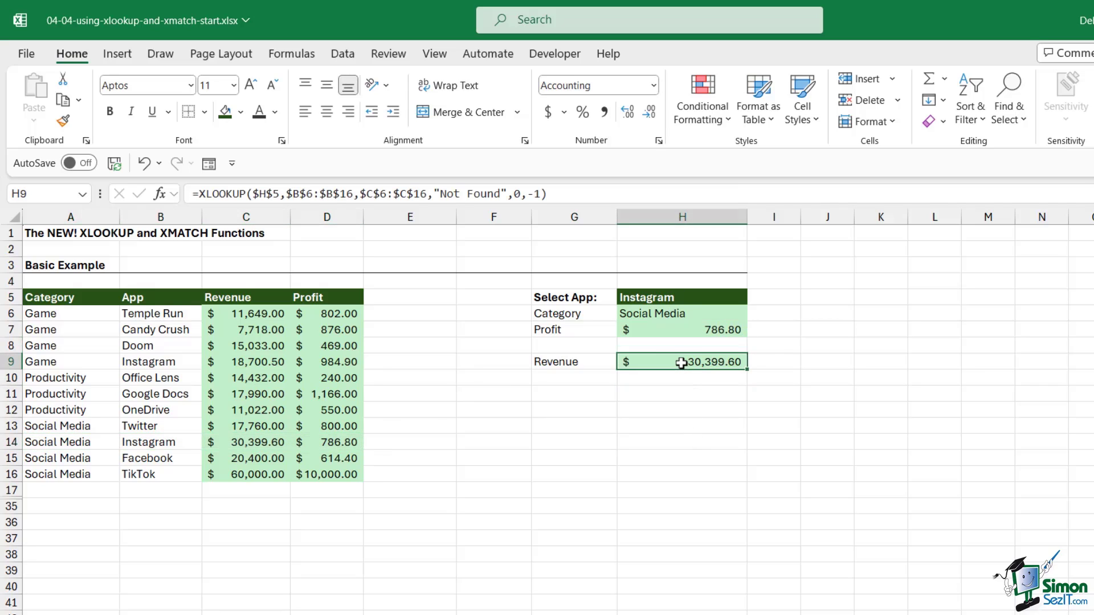
left_click(683, 331)
left_click(688, 362)
left_click(689, 333)
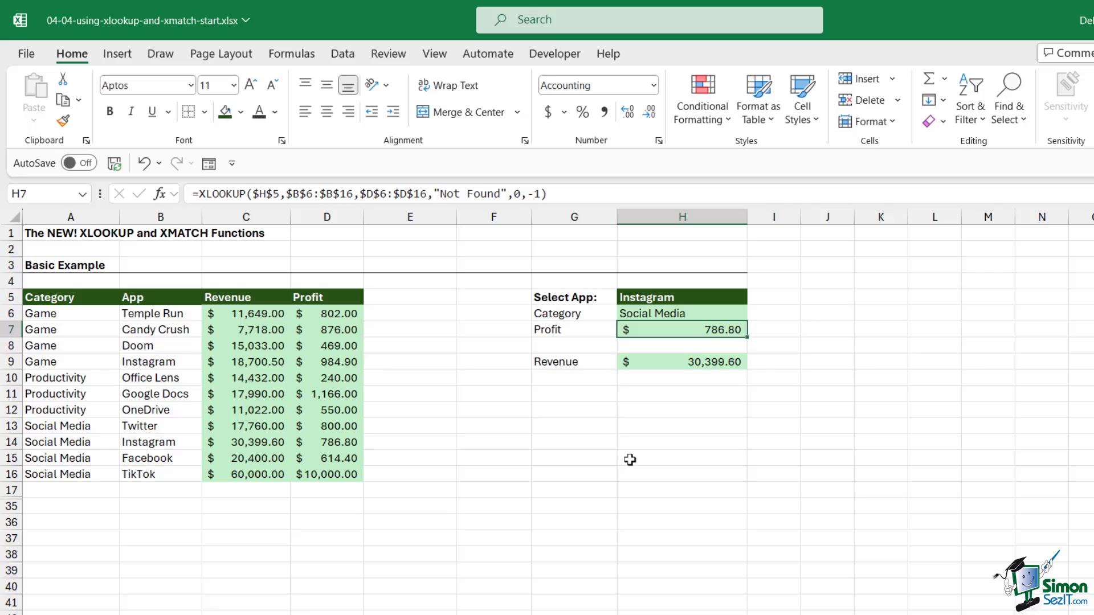
Replace H9's revenue formula with =XMATCH($H$5,$B$6:$B$16,0, over the App list.
left_click(920, 376)
left_click(705, 363)
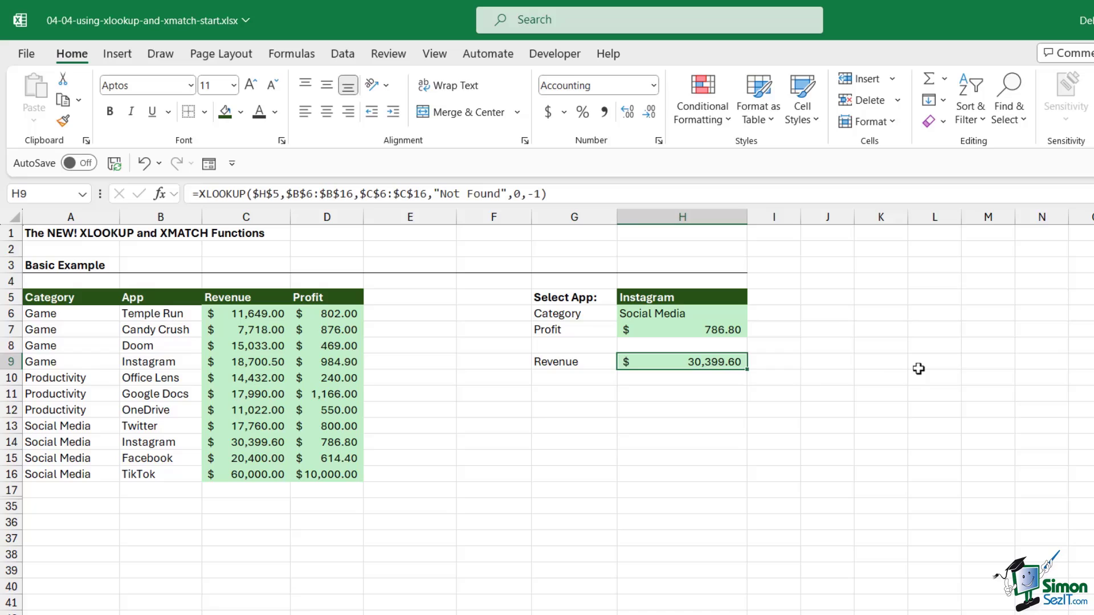
key("Delete")
type("=")
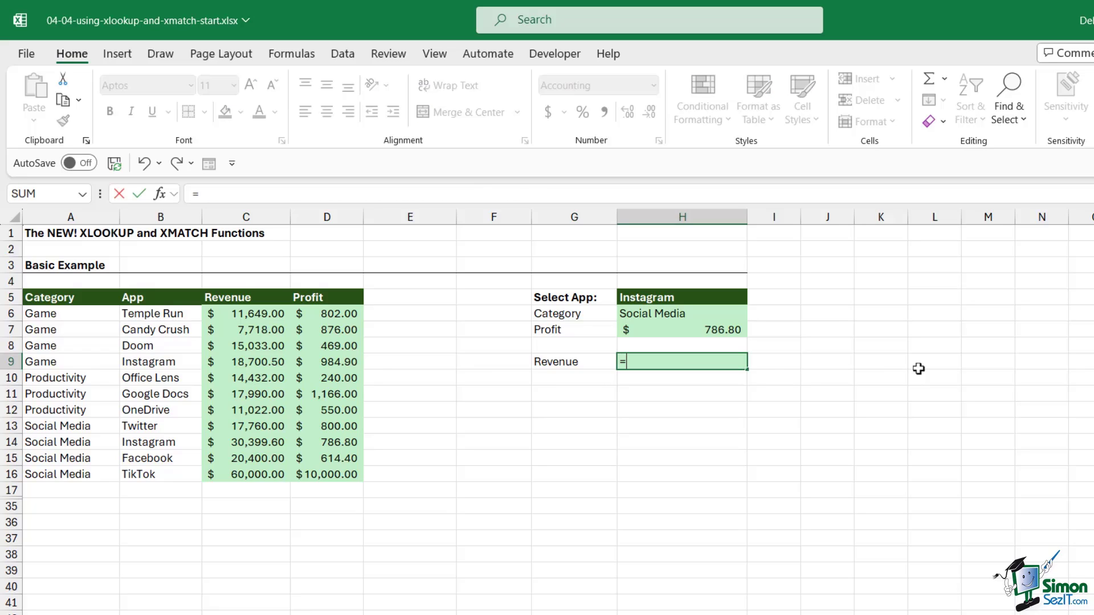
type("XMATCH(")
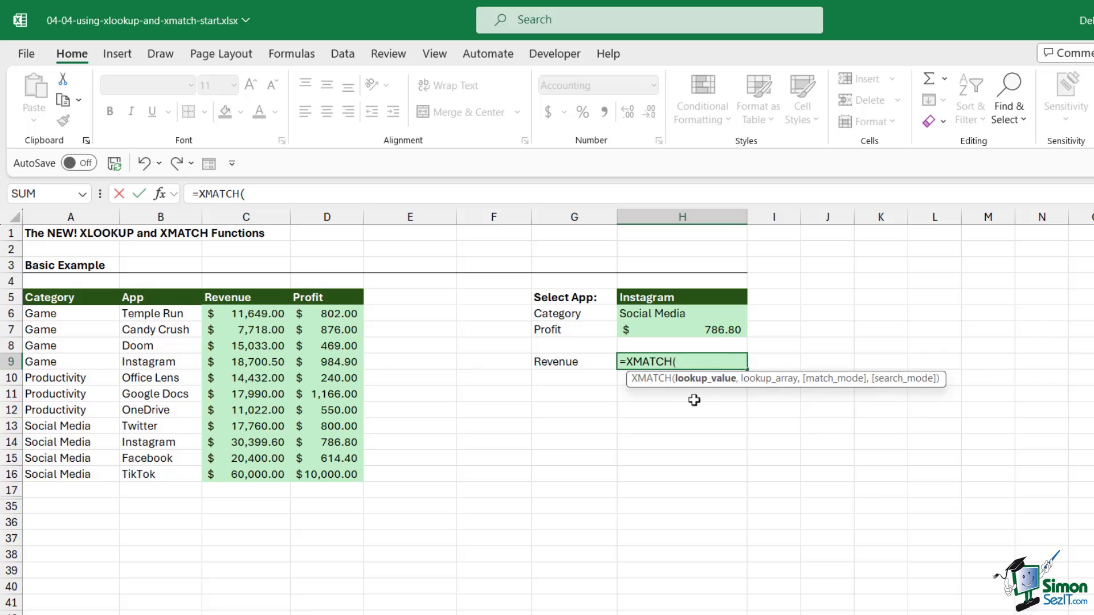
left_click(687, 299)
key("F4")
type(",")
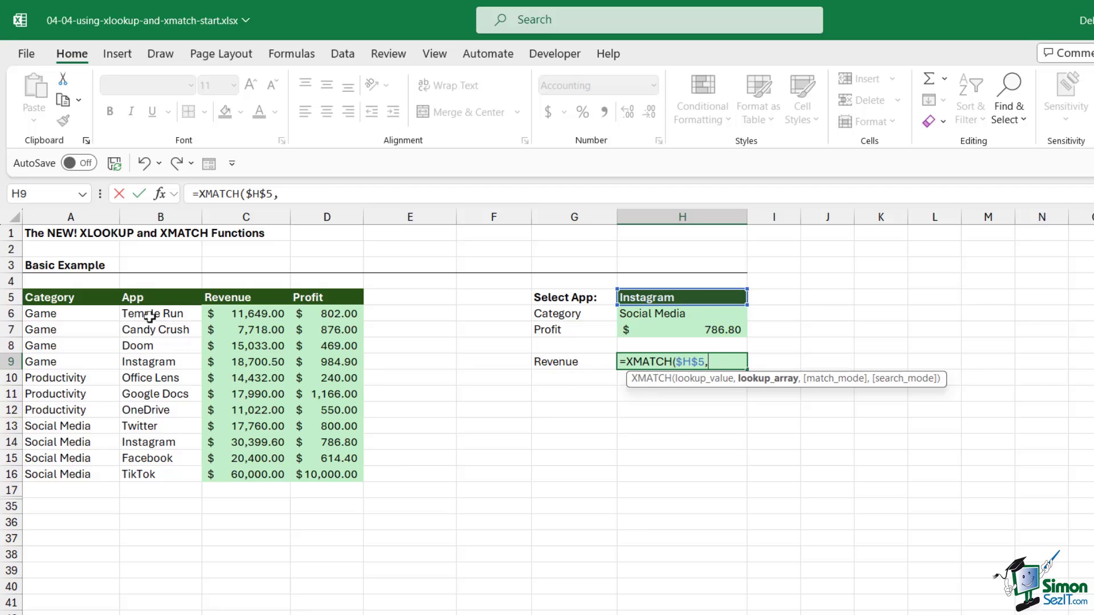
left_click_drag(151, 315, 145, 468)
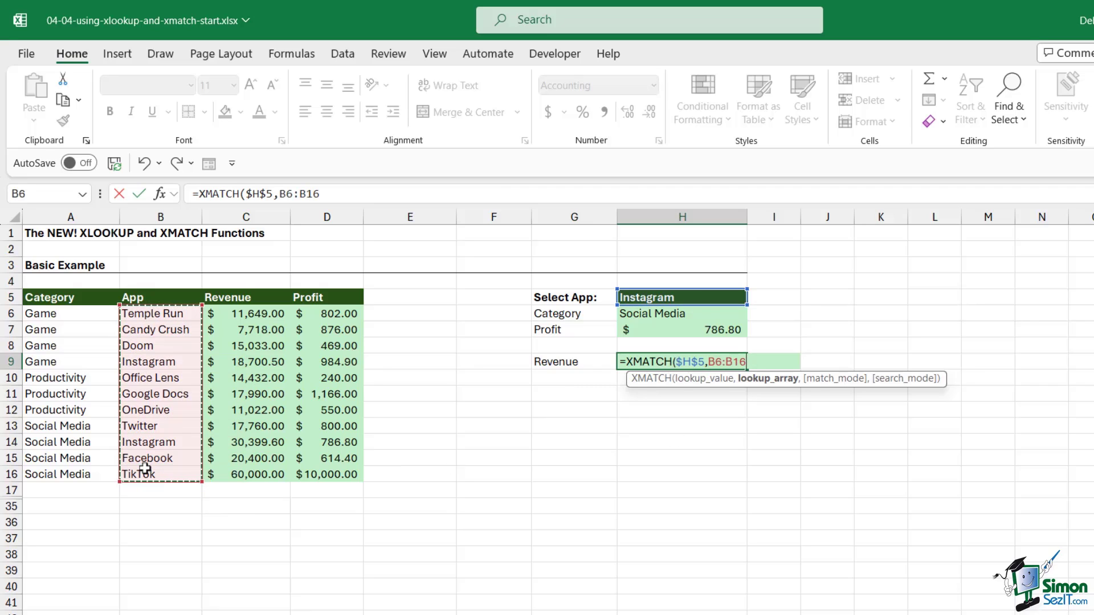
key("F4")
type(",")
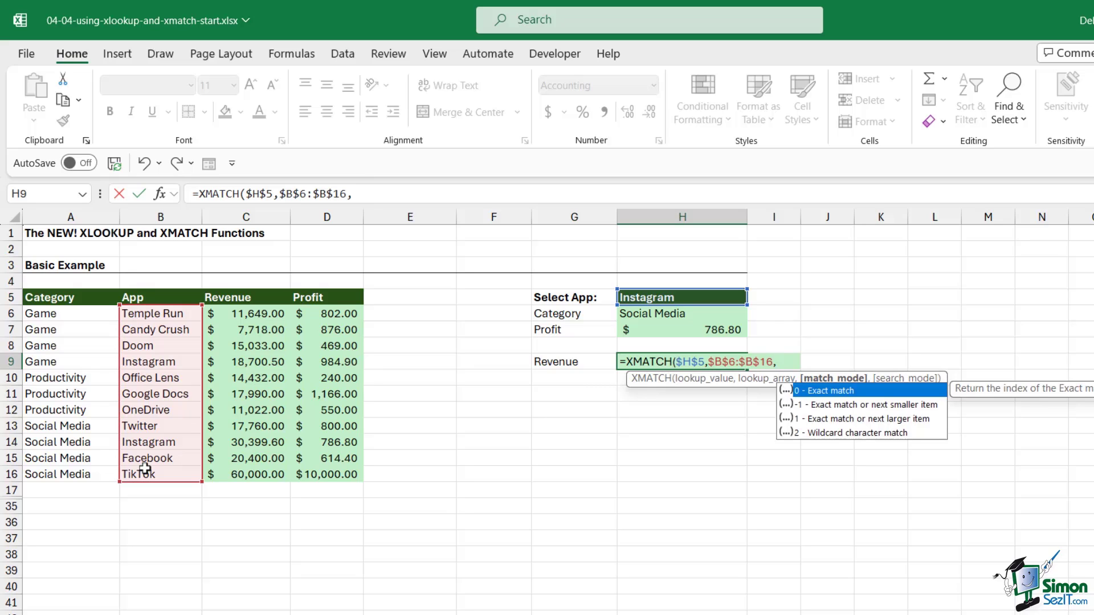
type("0,")
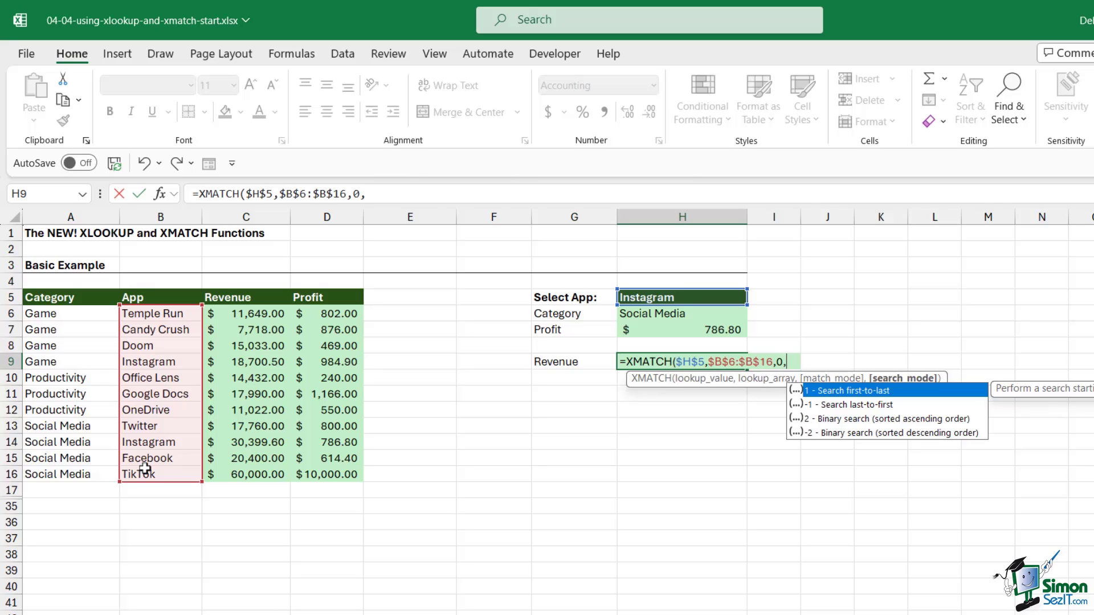
Finish the XMATCH with first-to-last search mode 1 and format H9 as General, showing 4.
type("1)")
key("Return")
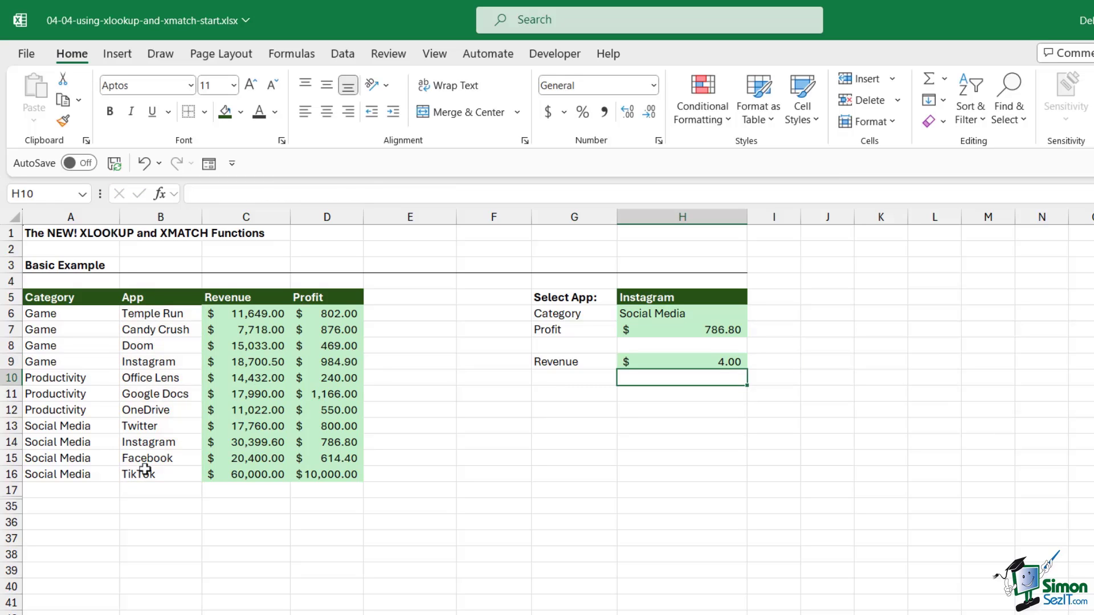
left_click(653, 362)
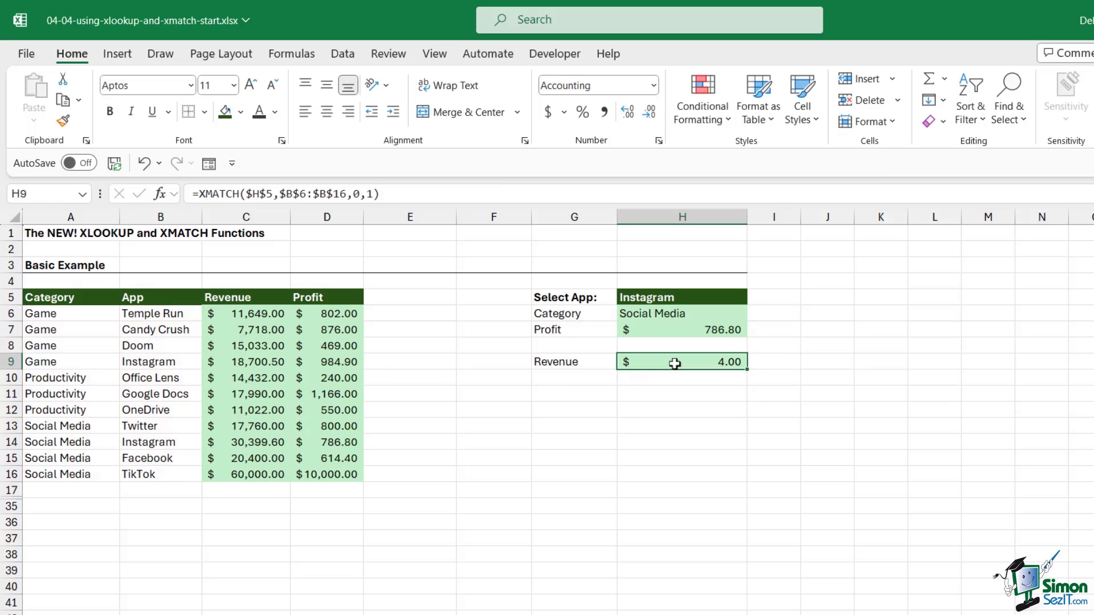
left_click(654, 85)
left_click(608, 119)
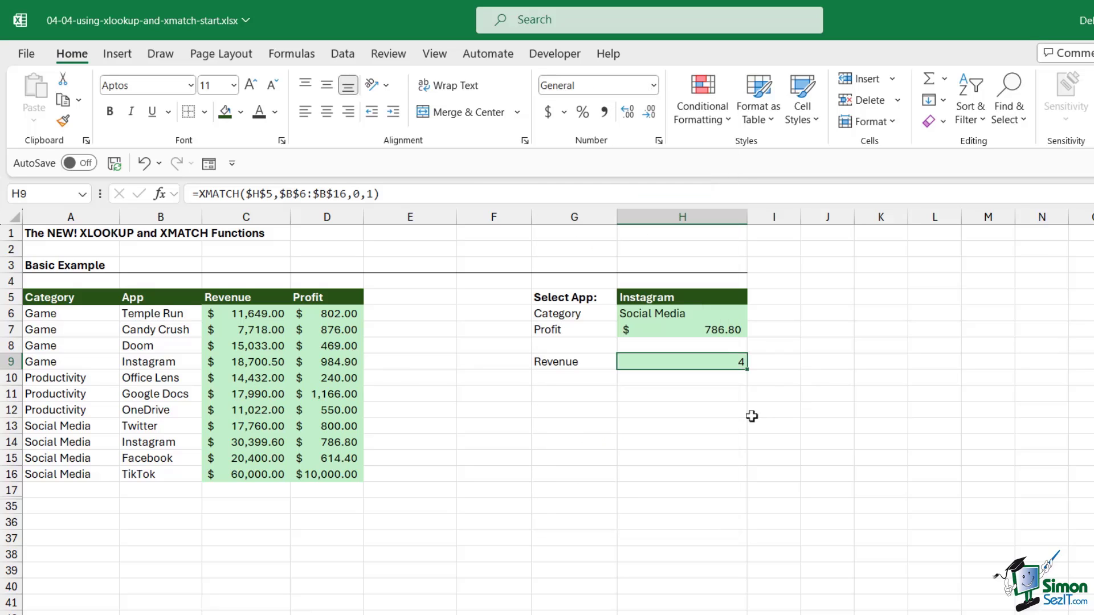
Verify the 4 matches Instagram's position in the App list B6:B16.
left_click(735, 410)
left_click(696, 363)
left_click(163, 364)
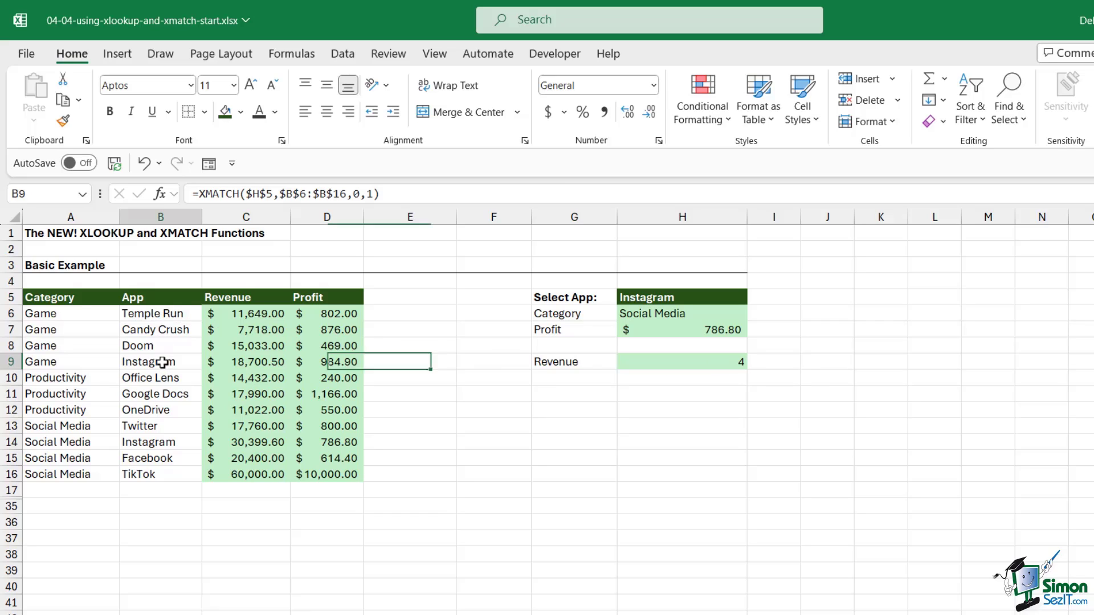
left_click_drag(154, 314, 150, 474)
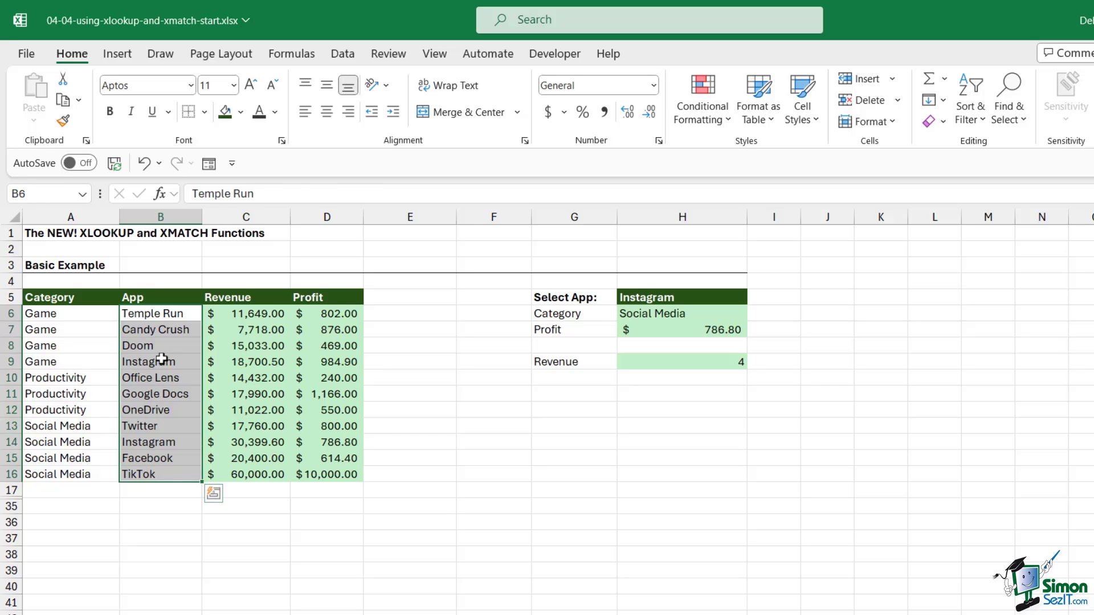
left_click(704, 363)
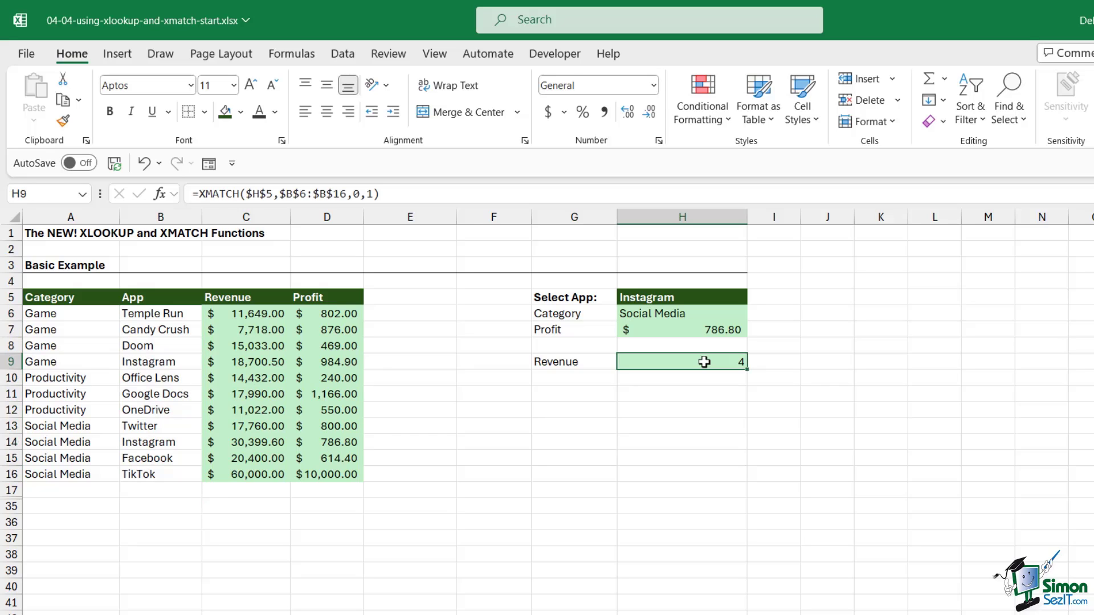